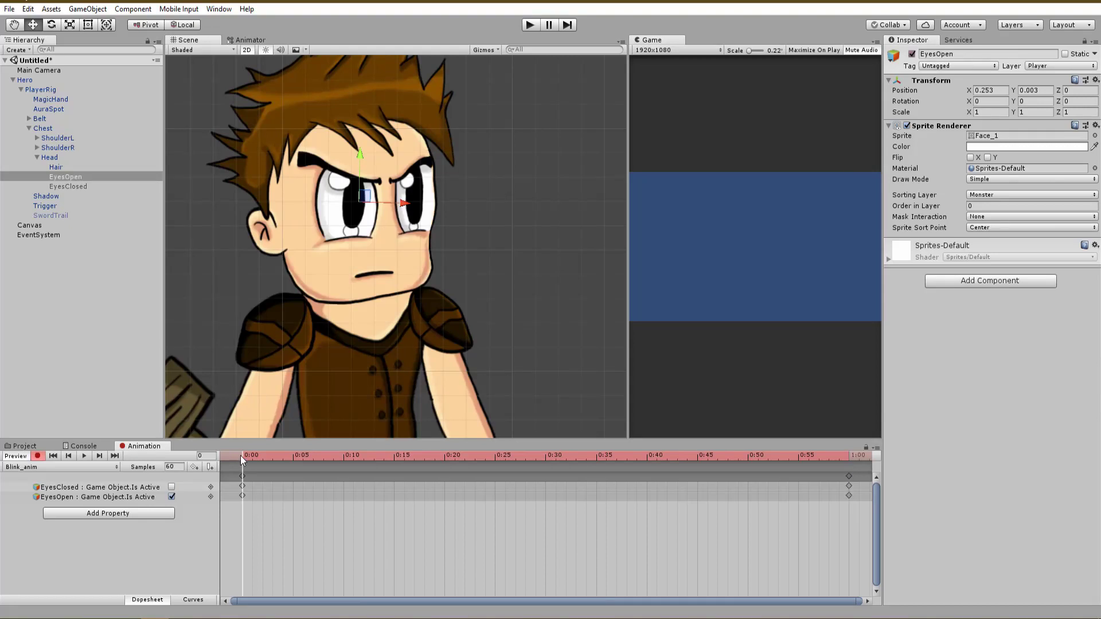
- Check the Blink_anim clip at its 1:00 keyframe and play it back
left_click(848, 456)
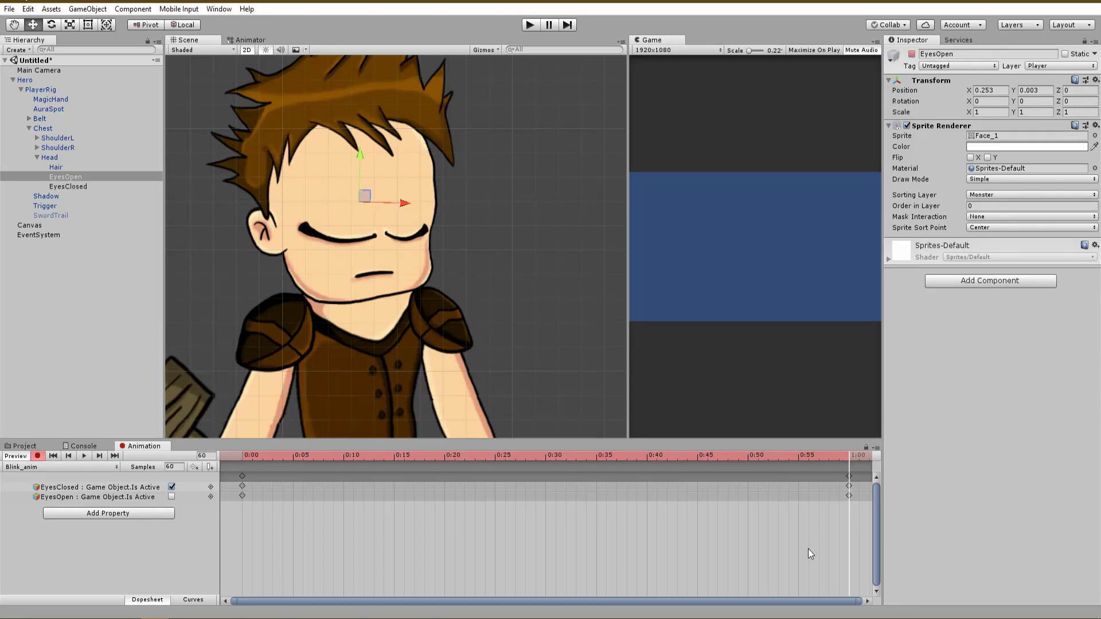
left_click(82, 456)
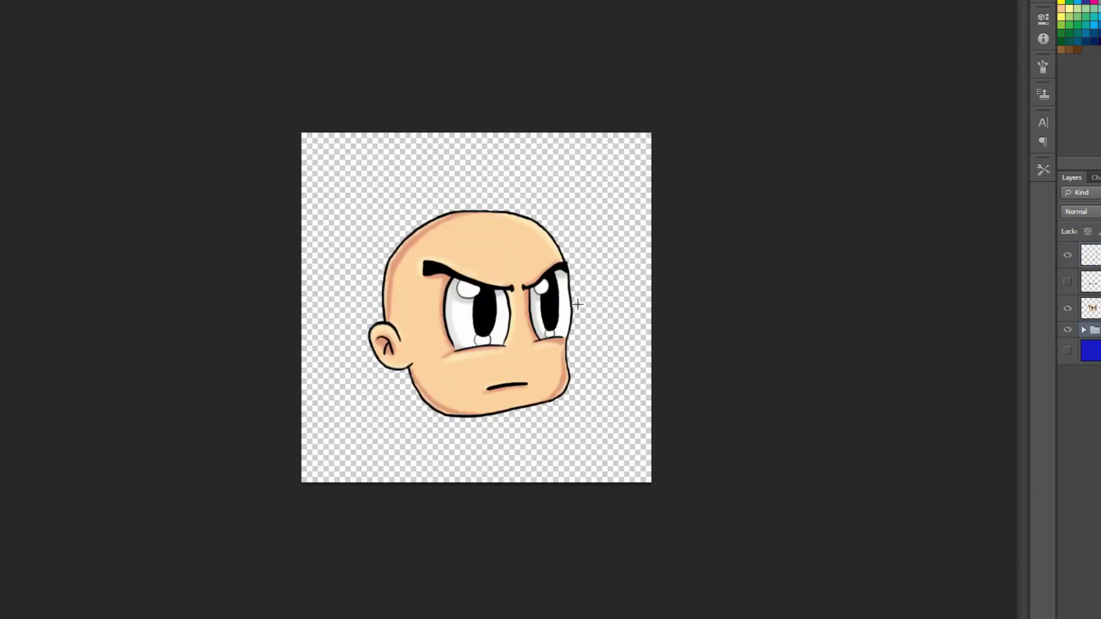
- In Photoshop, spread the head, open eyes and closed eyes apart on the canvas, making the hidden closed-eyes layer visible
left_click_drag(531, 387, 469, 320)
left_click_drag(534, 331, 452, 434)
left_click(1067, 282)
left_click(1089, 282)
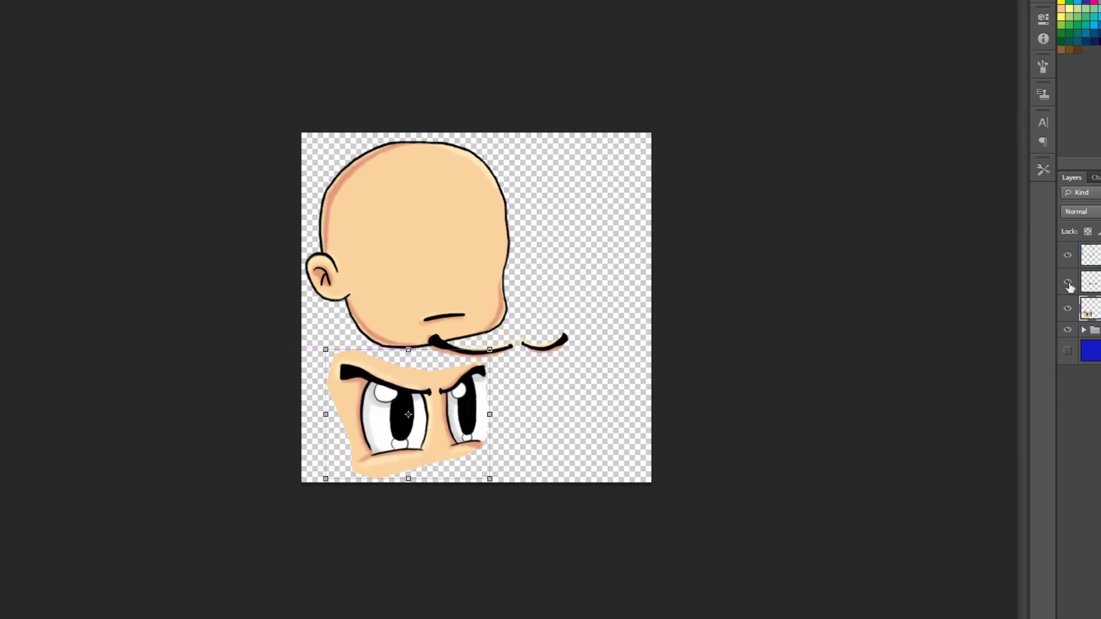
left_click_drag(528, 355, 609, 426)
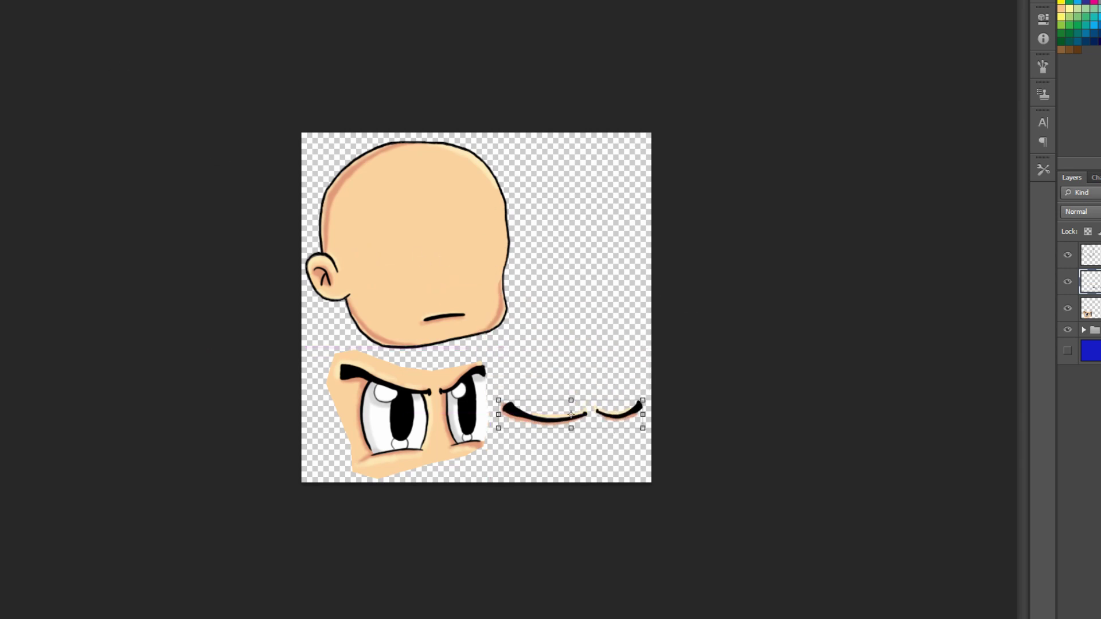
left_click(2, 1)
left_click(55, 123)
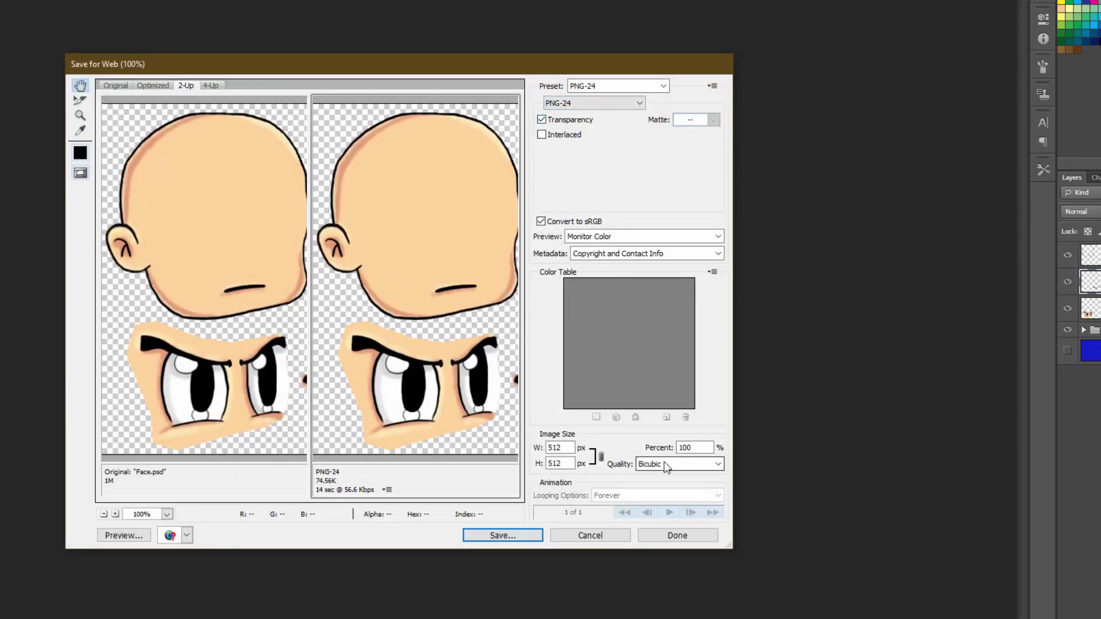
left_click(532, 538)
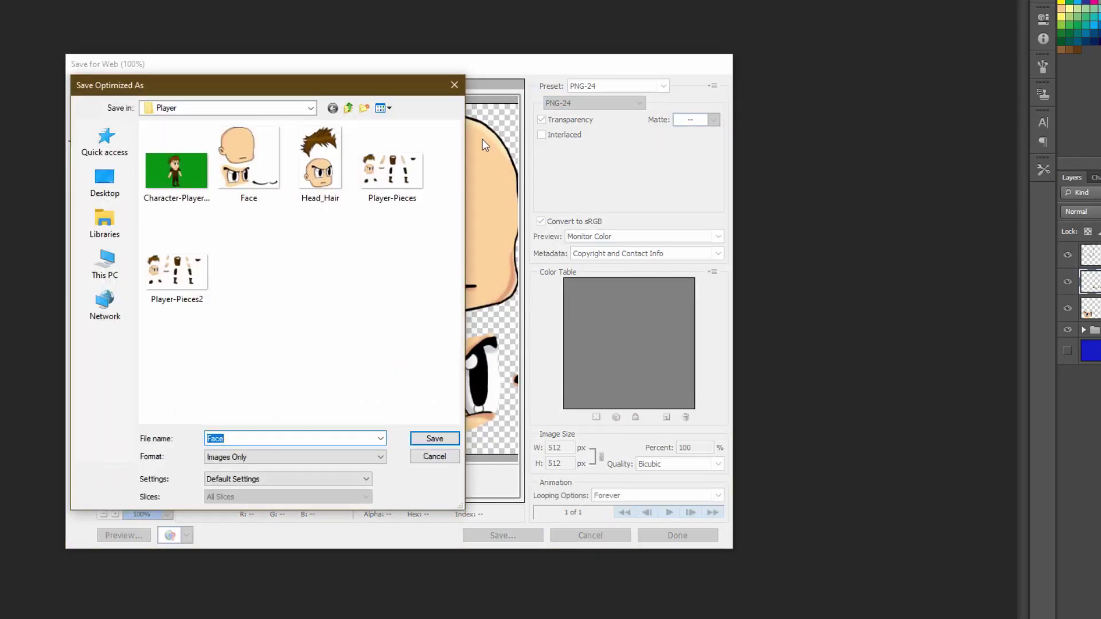
left_click(454, 86)
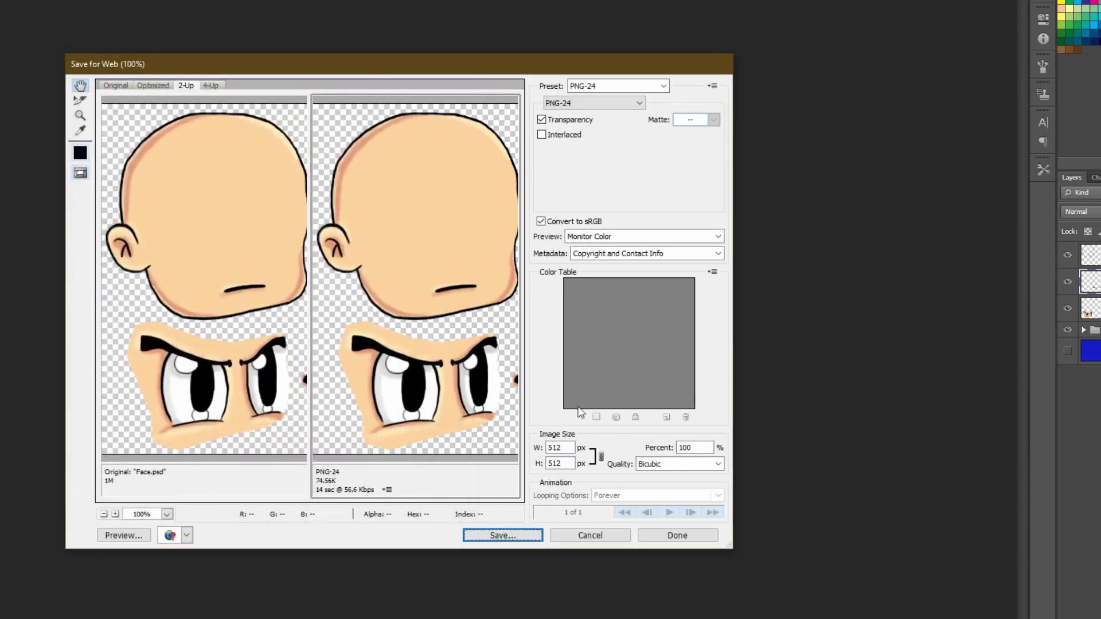
left_click(590, 535)
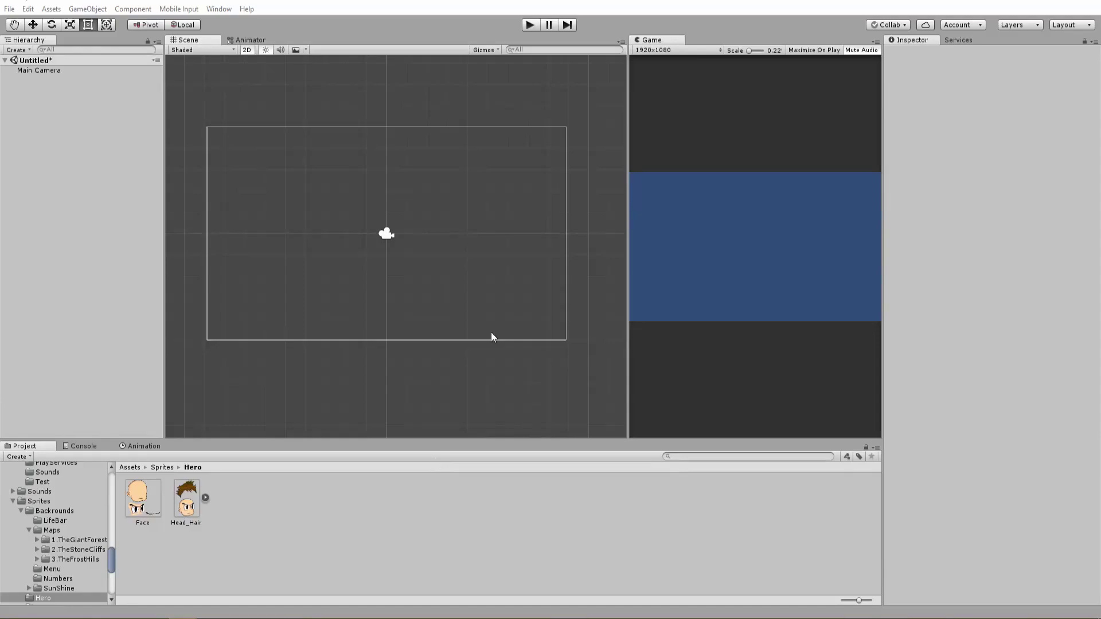
- Switch to Unity and place the Hero prefab from Prefabs/Characters/Hero into the scene
left_click(130, 468)
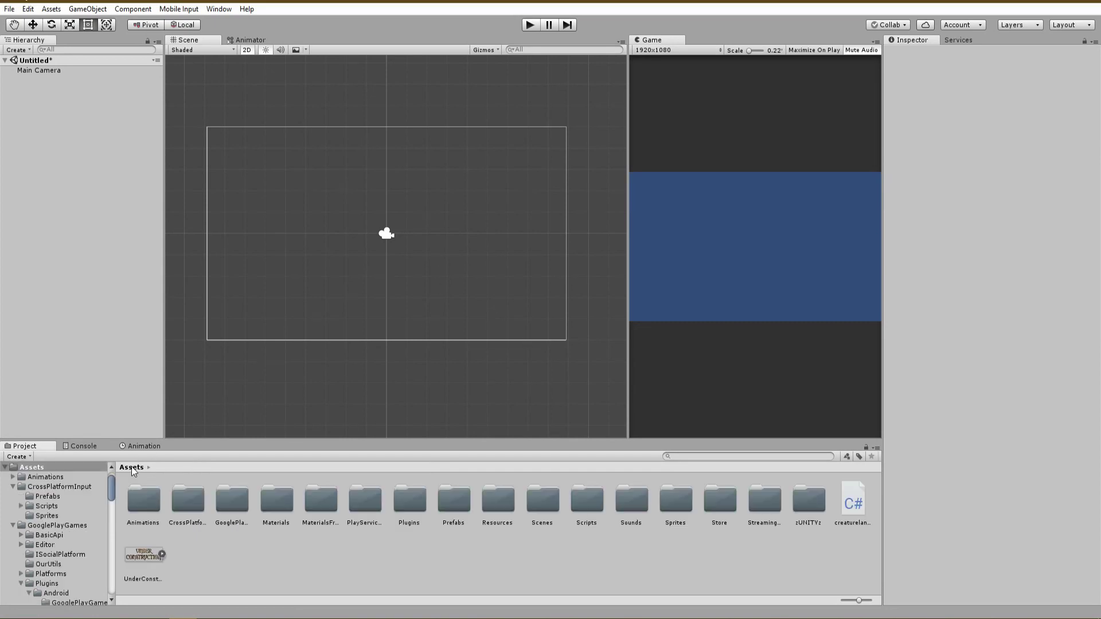
double_click(455, 504)
double_click(137, 502)
double_click(133, 505)
left_click_drag(146, 497, 449, 290)
key("f")
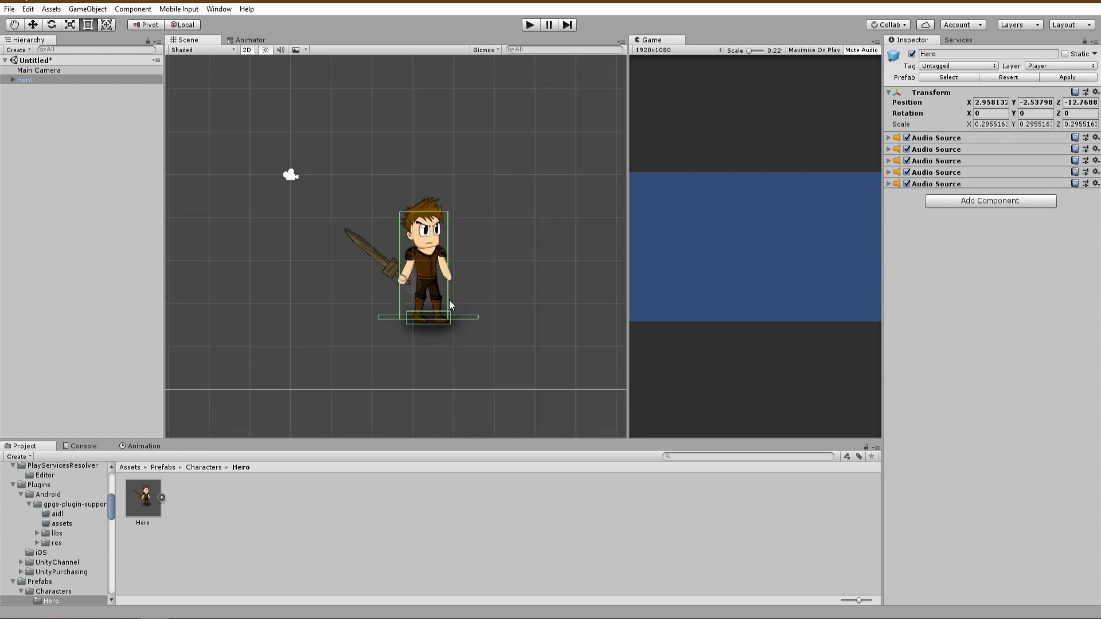
left_click(372, 305)
- Open the Face texture from Sprites/Hero in the Sprite Editor
left_click(131, 468)
double_click(675, 499)
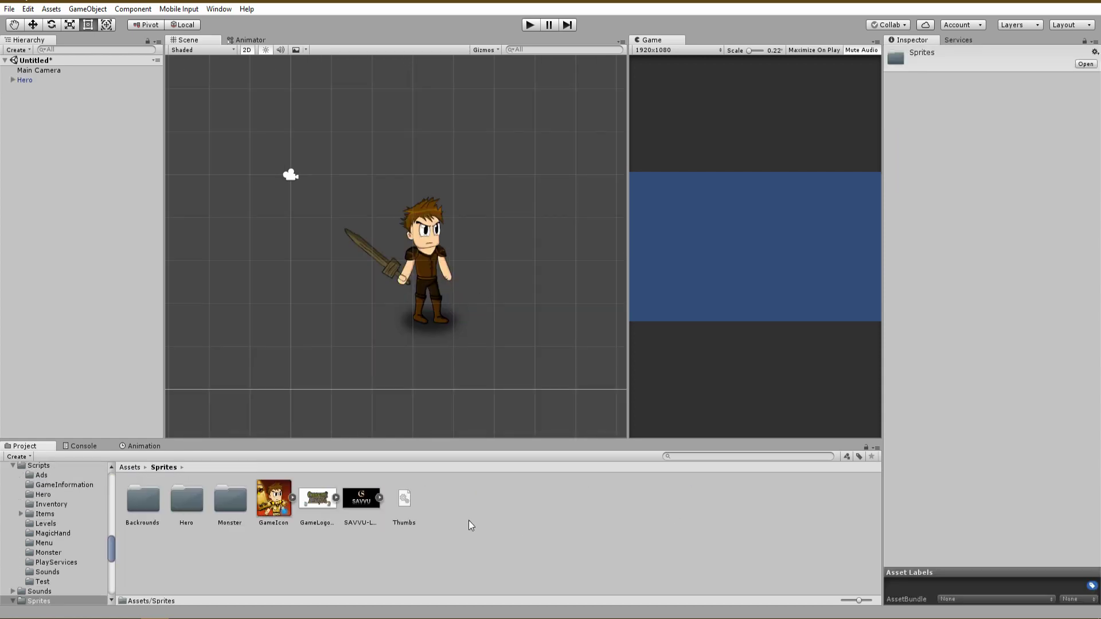
double_click(188, 504)
left_click(148, 504)
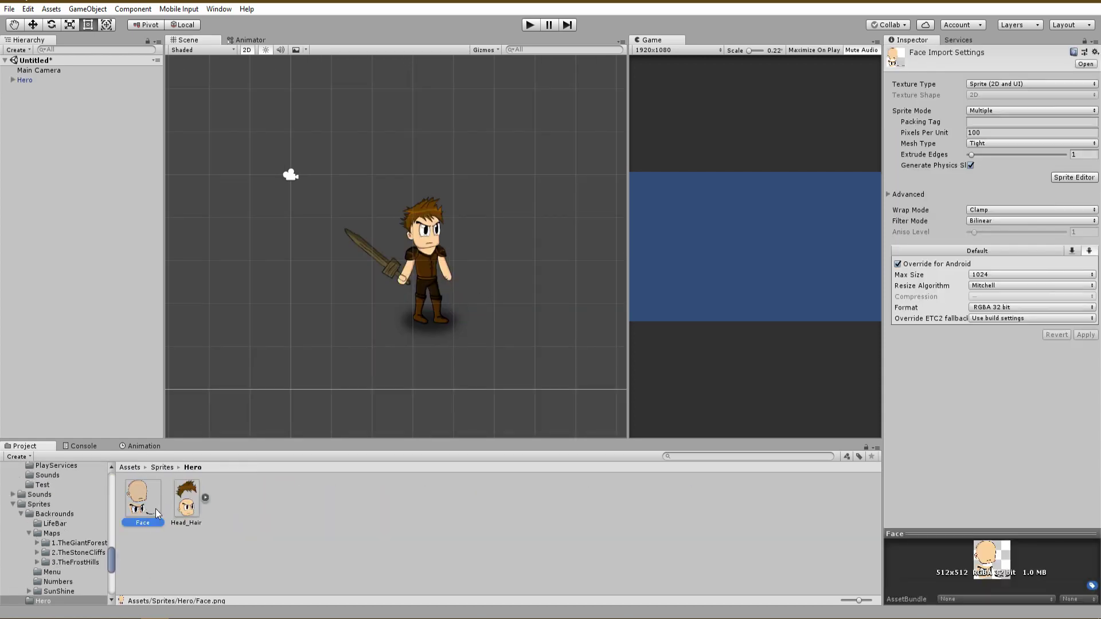
left_click(1071, 179)
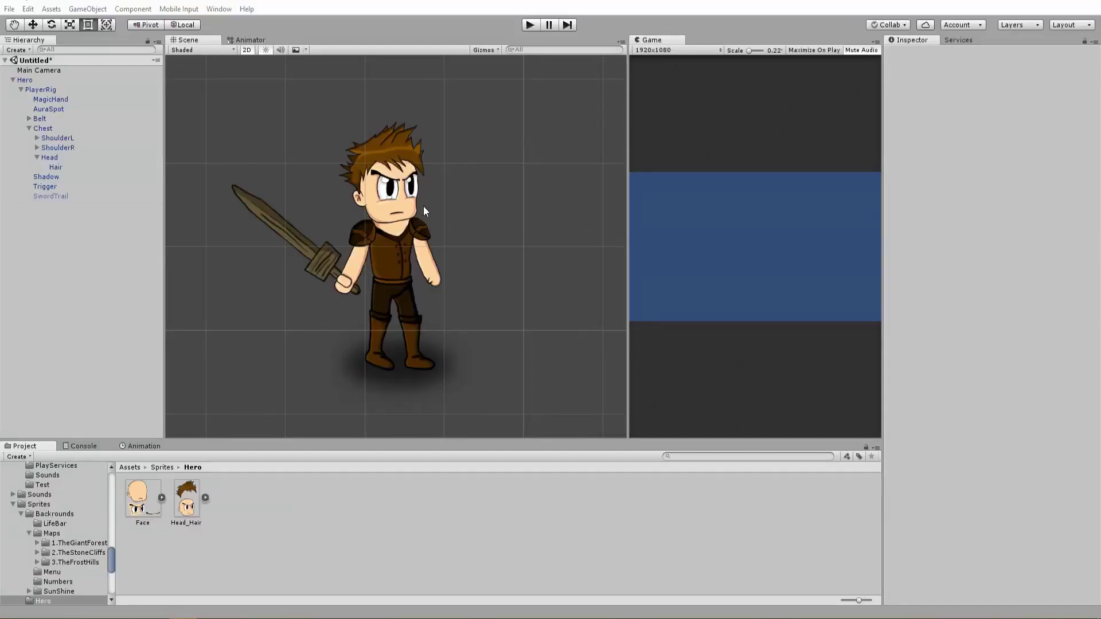
- Replace the sprite of the hero's Head object with Face_0 from the sliced Face texture
left_click(87, 159)
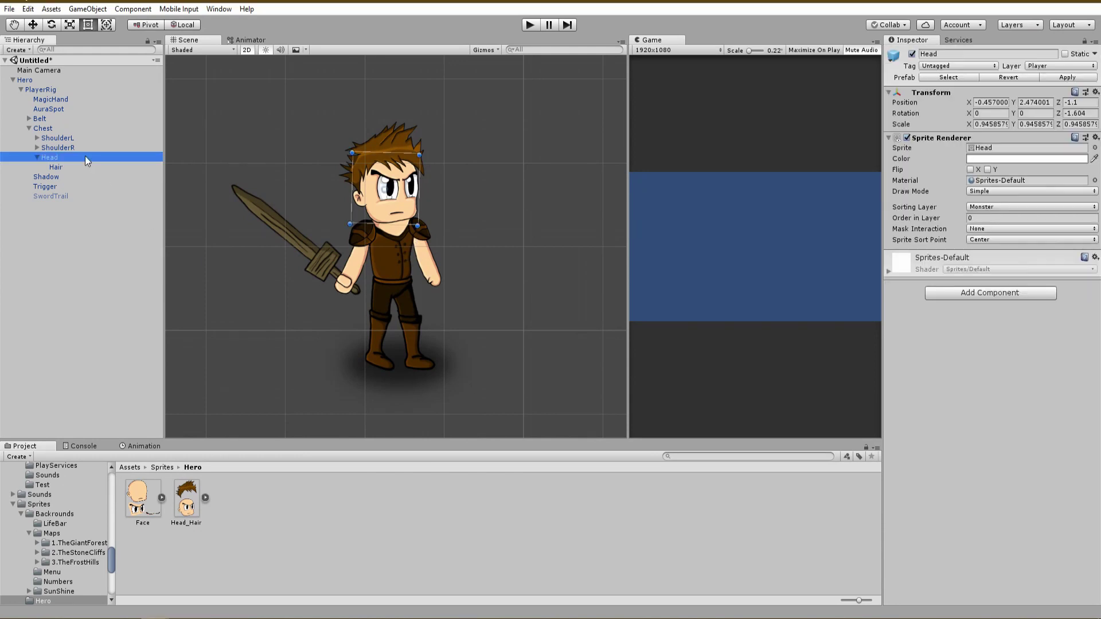
scroll(415, 190, "up", 2)
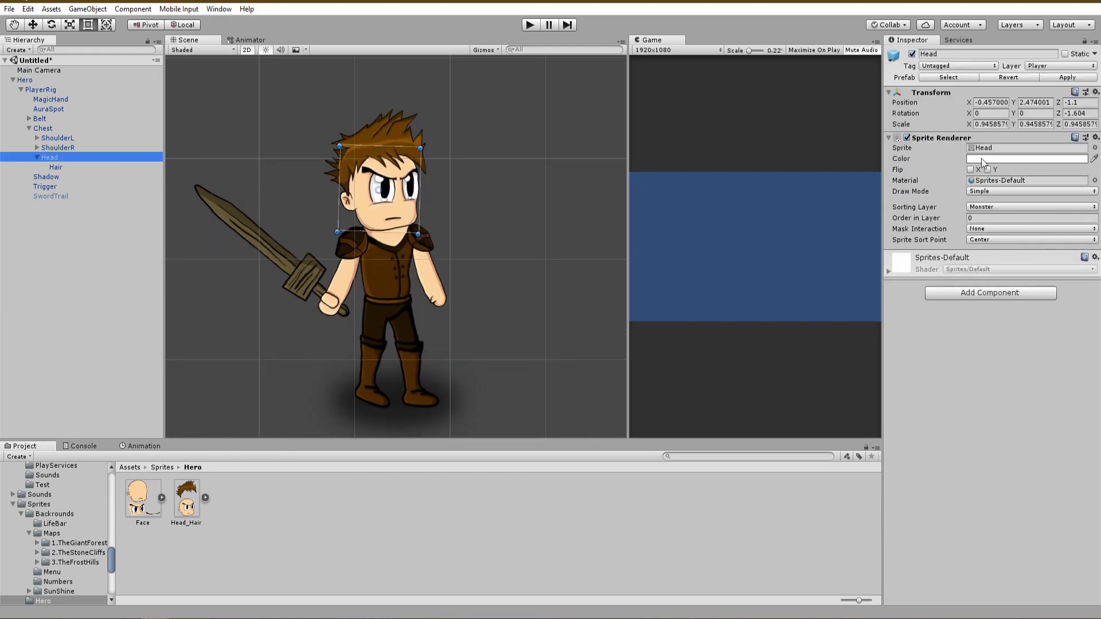
left_click(162, 498)
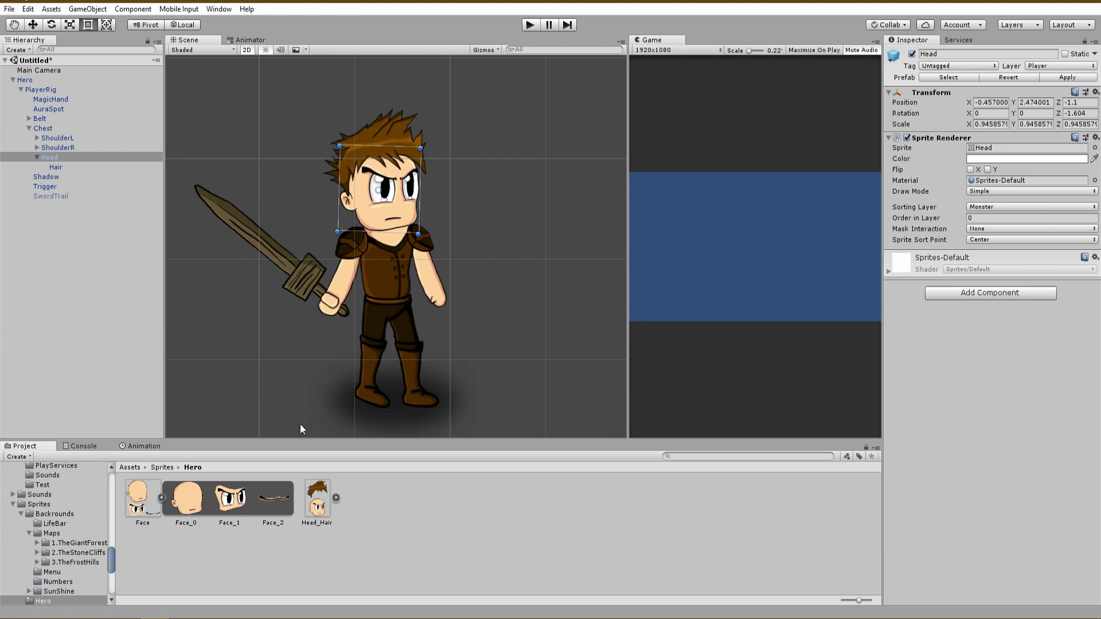
left_click_drag(302, 428, 983, 150)
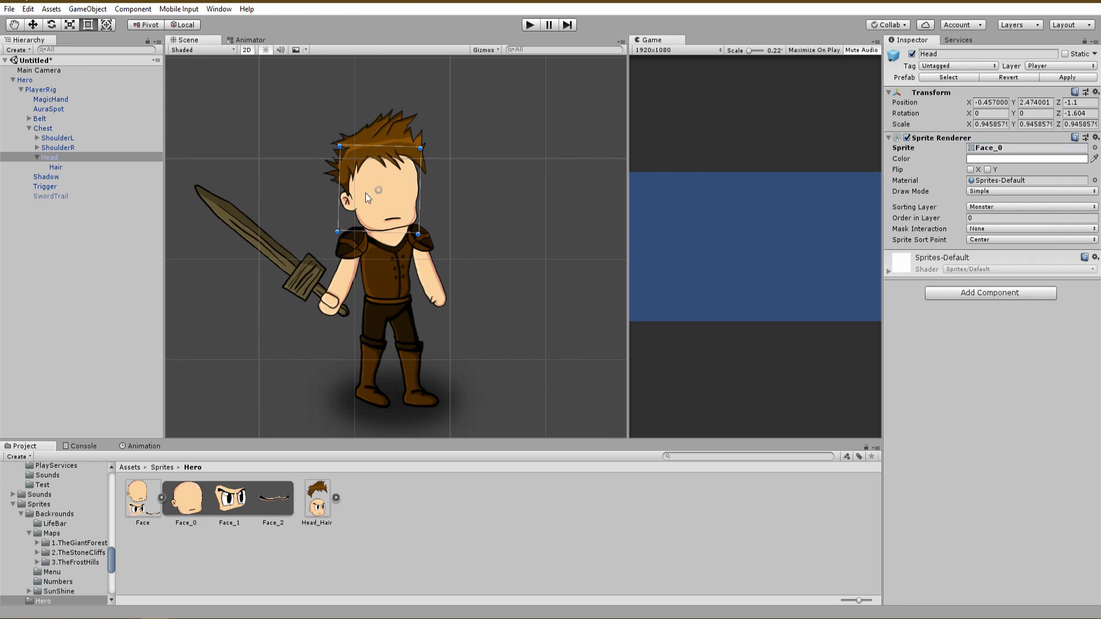
- Play the Idle_Anim, Jump_Anim and Running_Anim clips to check how the new head follows each animation
left_click(143, 446)
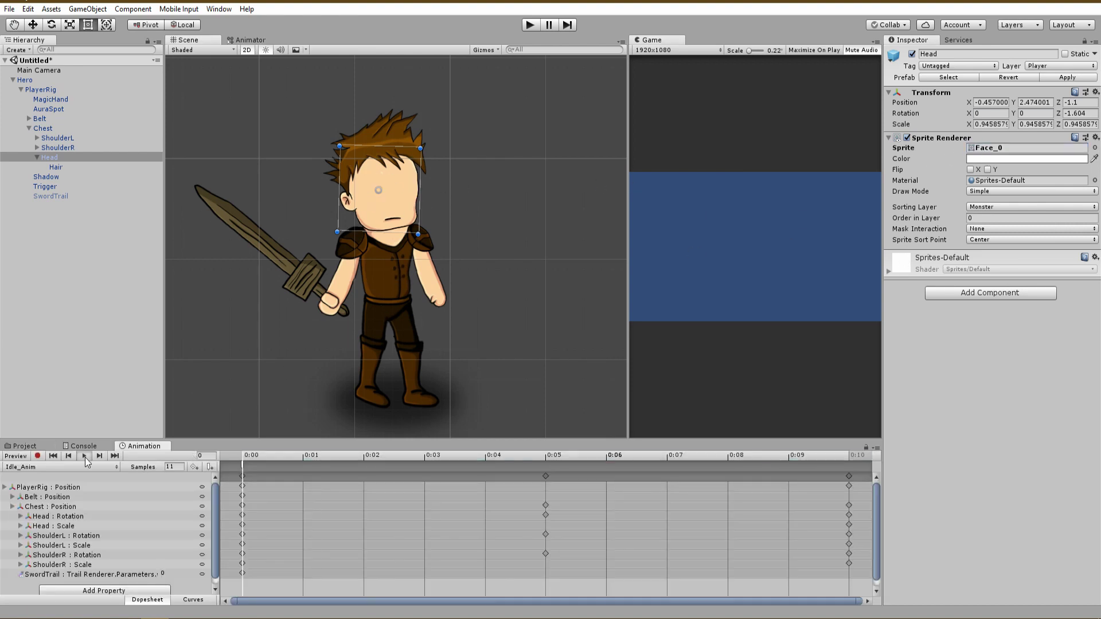
left_click(85, 457)
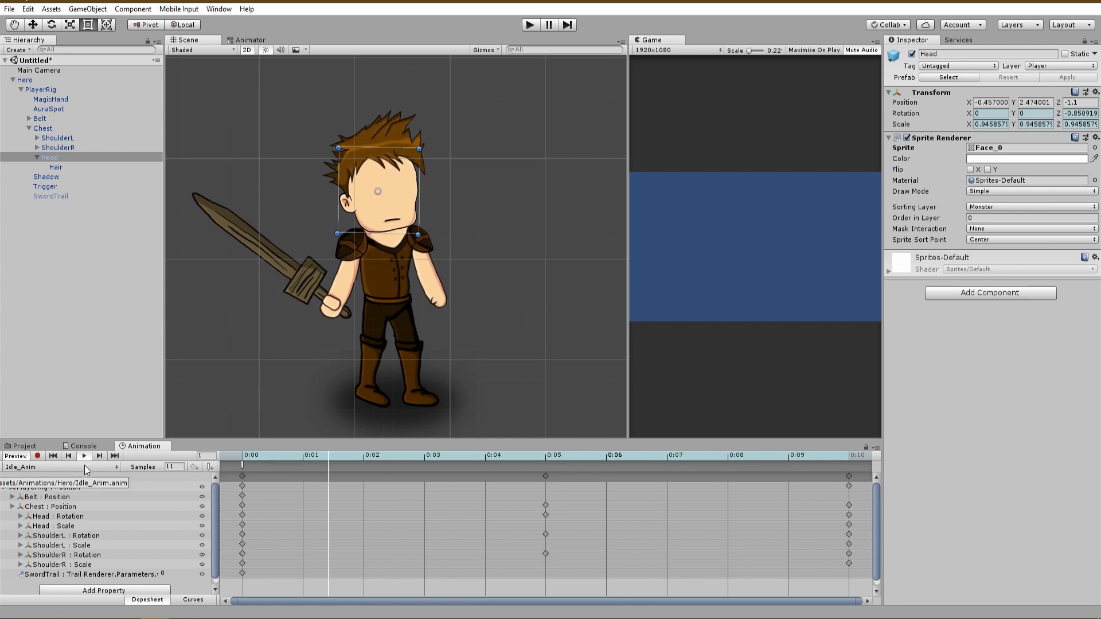
left_click(84, 466)
left_click(60, 354)
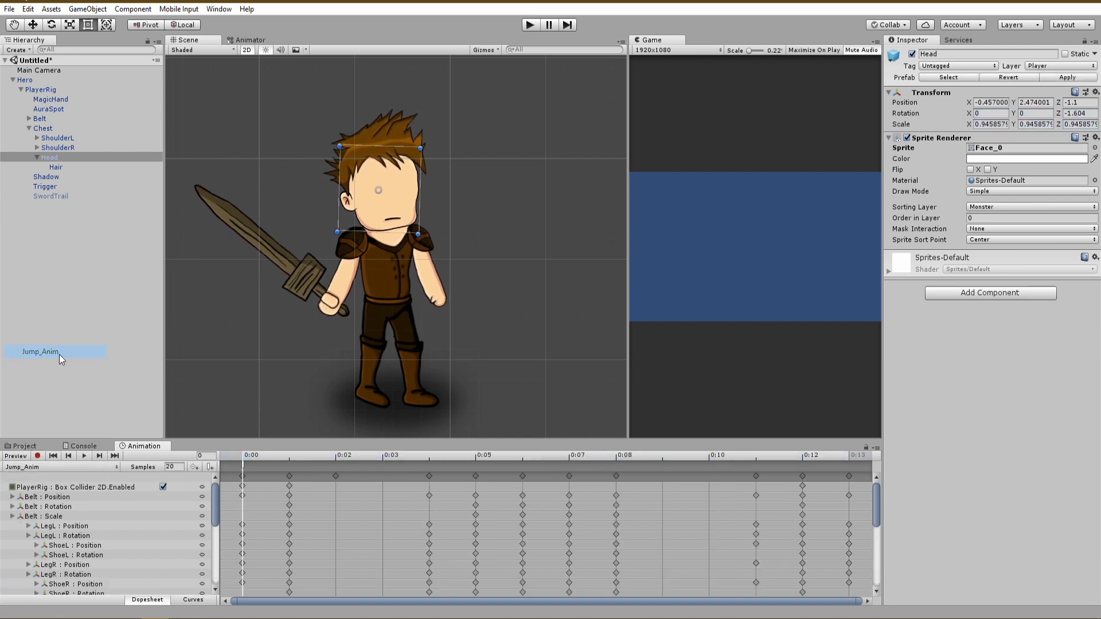
left_click(100, 457)
left_click(99, 457)
left_click(85, 456)
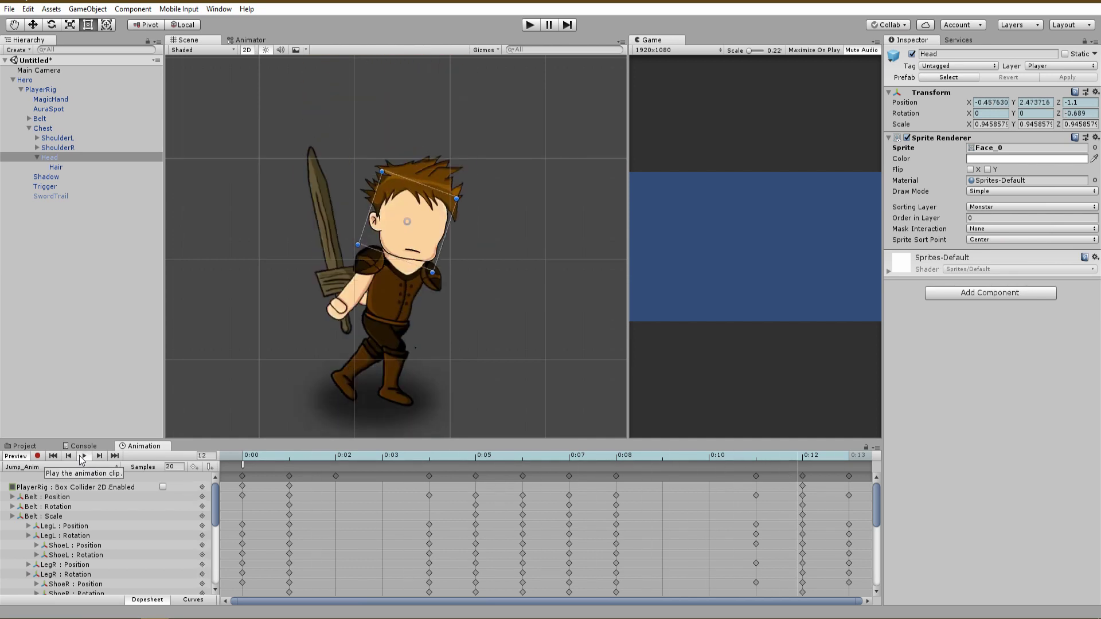
left_click(84, 466)
left_click(69, 431)
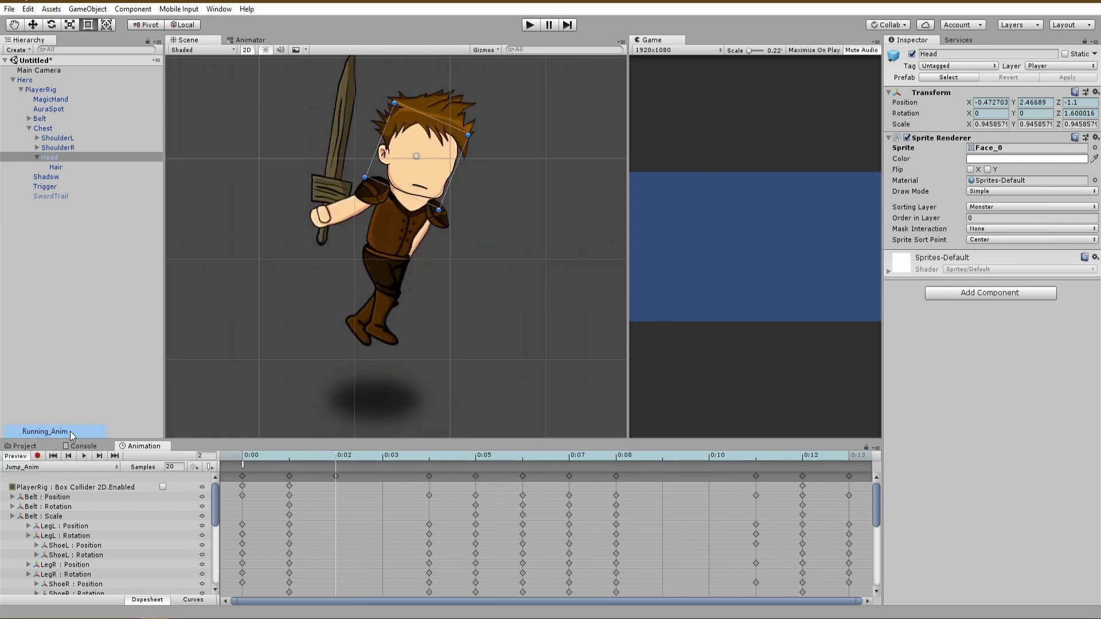
left_click(85, 455)
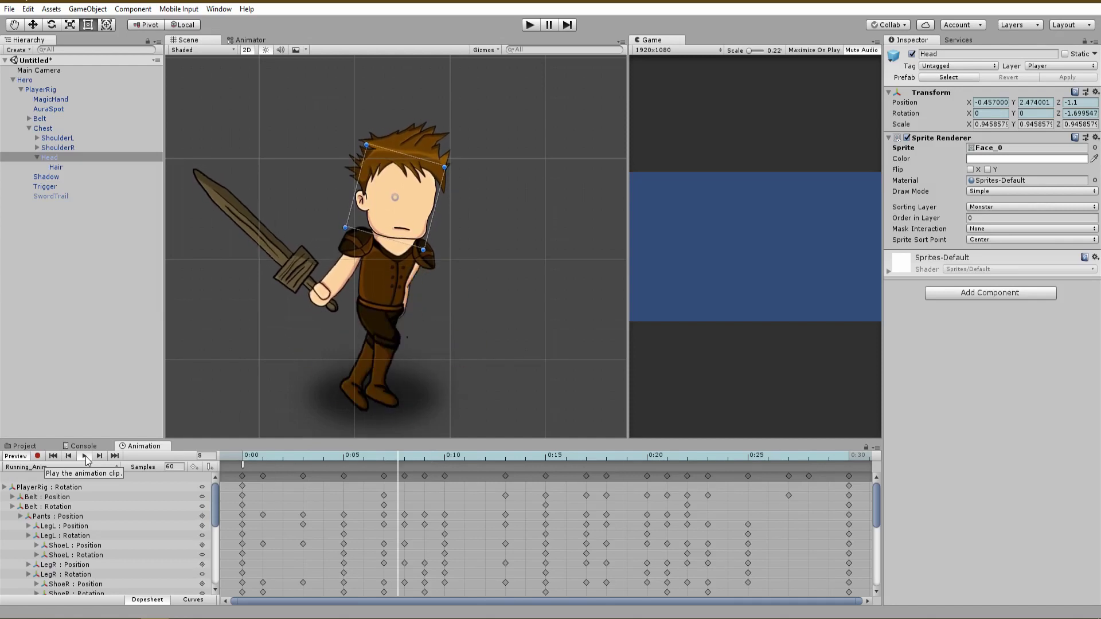
left_click(16, 455)
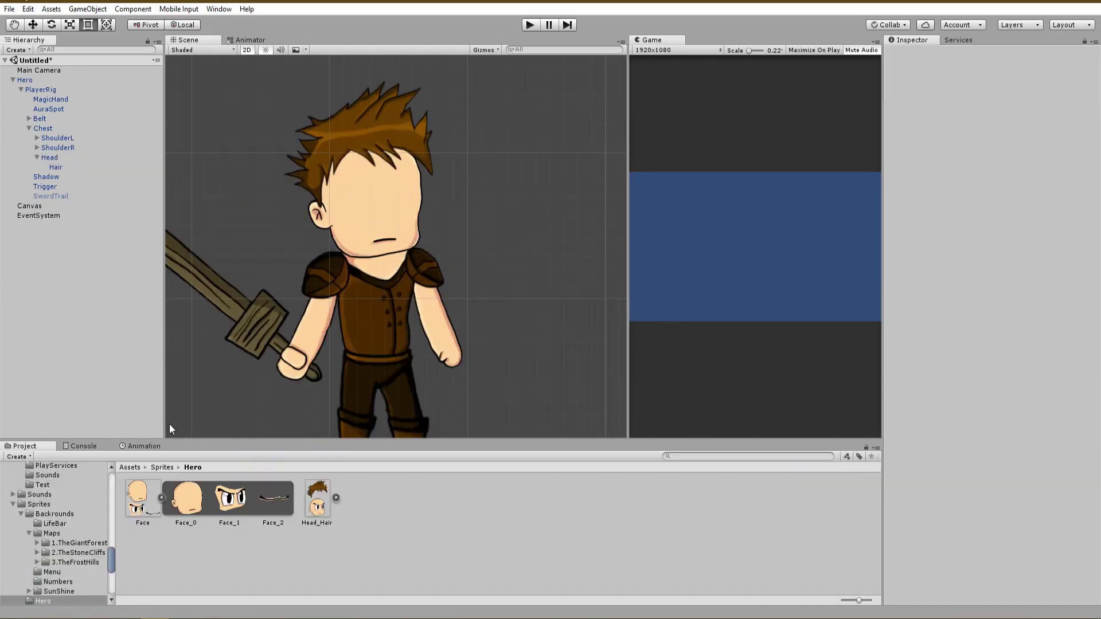
- Create a 2D sprite object as a child of Head and name it EyesOpen
left_click(72, 160)
right_click(71, 161)
mouse_move(126, 287)
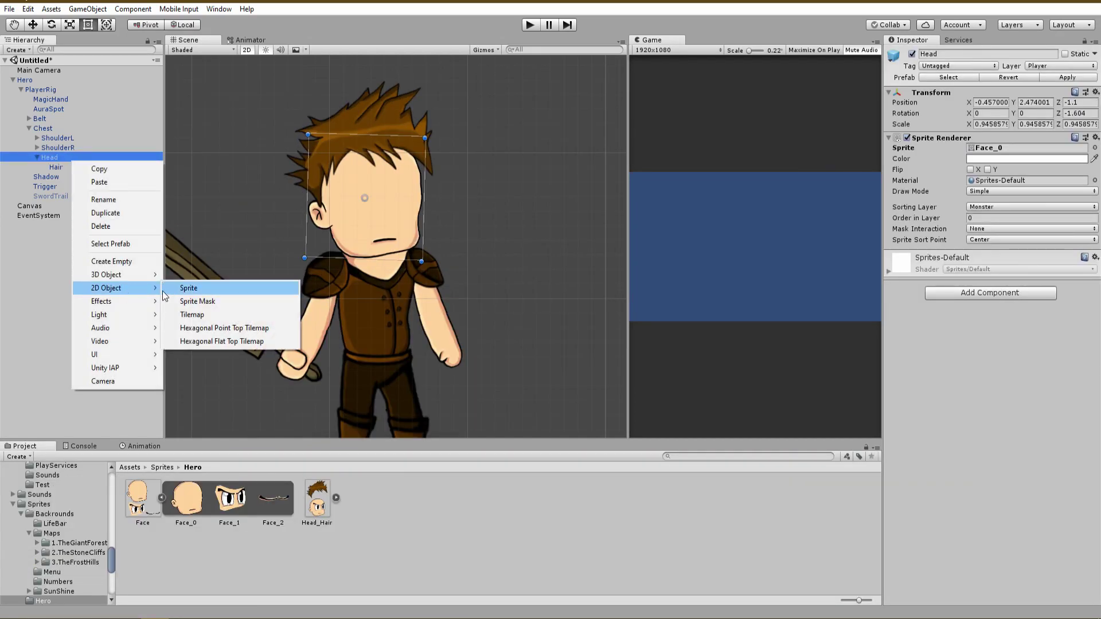
left_click(175, 288)
left_click(66, 176)
type("Eye")
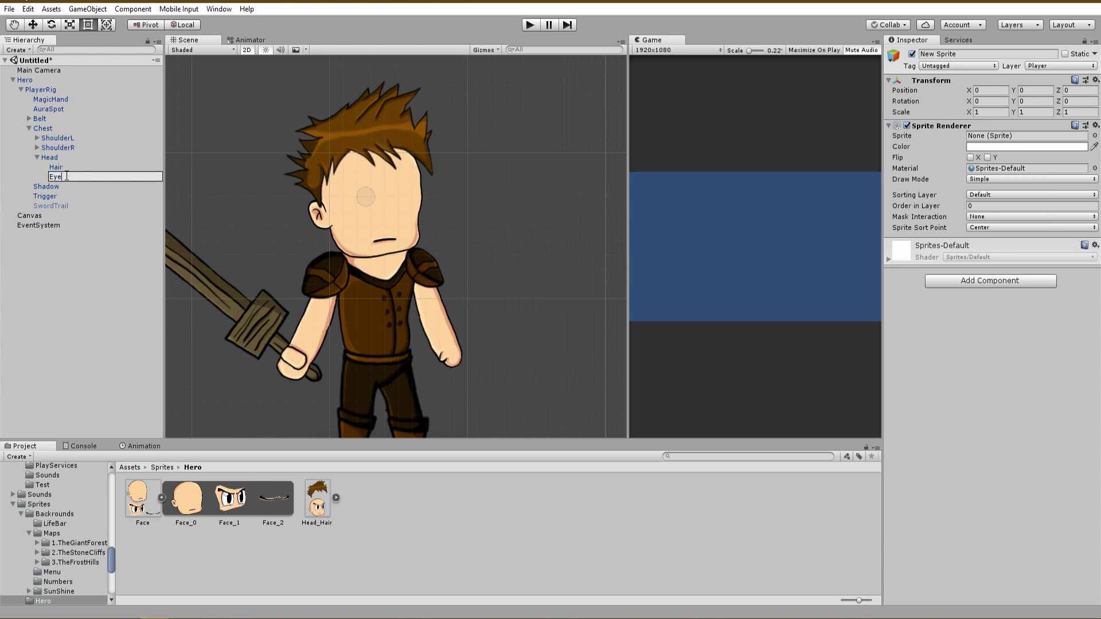
type("sOpen")
key("Return")
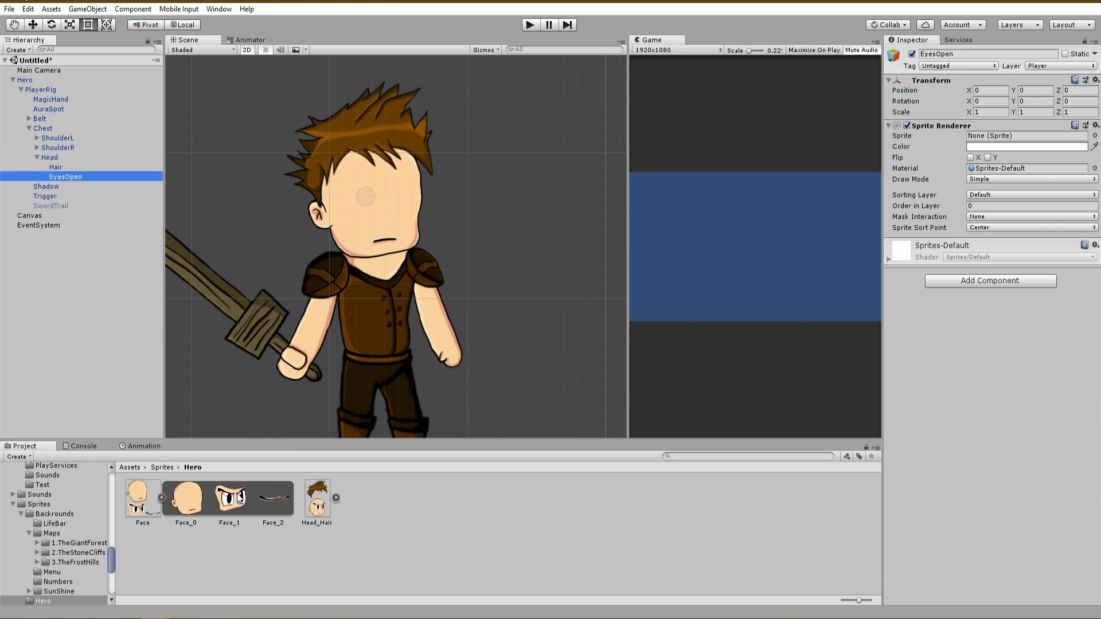
- Assign the Face_1 sprite to EyesOpen and move it over the face to about X 0.23, Y 0.01
left_click_drag(240, 497, 992, 137)
left_click_drag(387, 217, 395, 216)
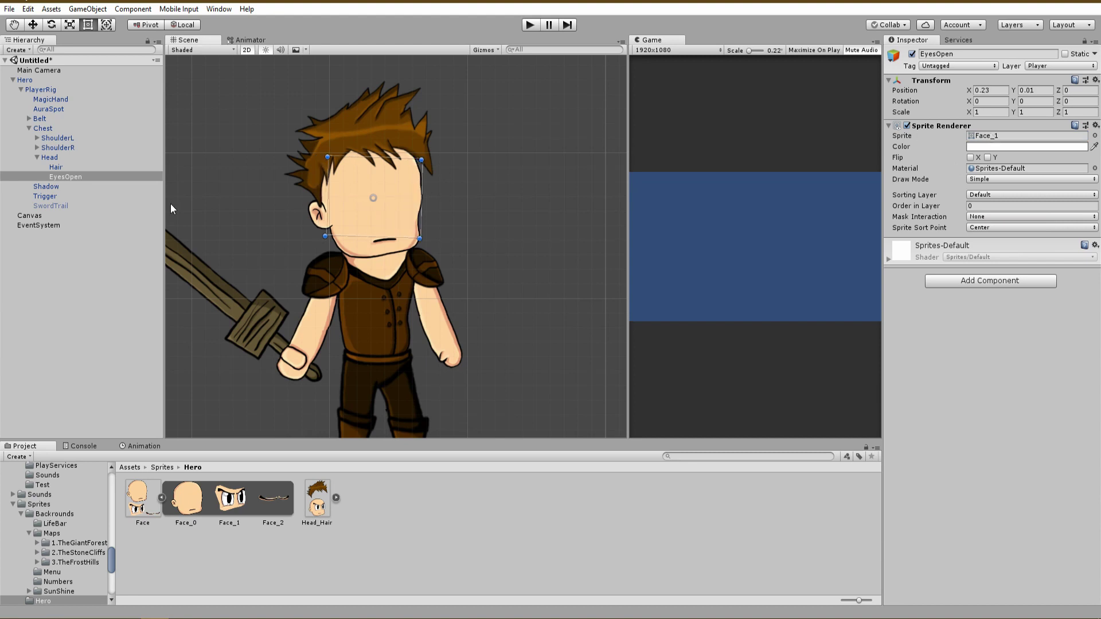
- Set the sorting layer of EyesOpen to Monster
left_click(57, 166)
left_click(65, 176)
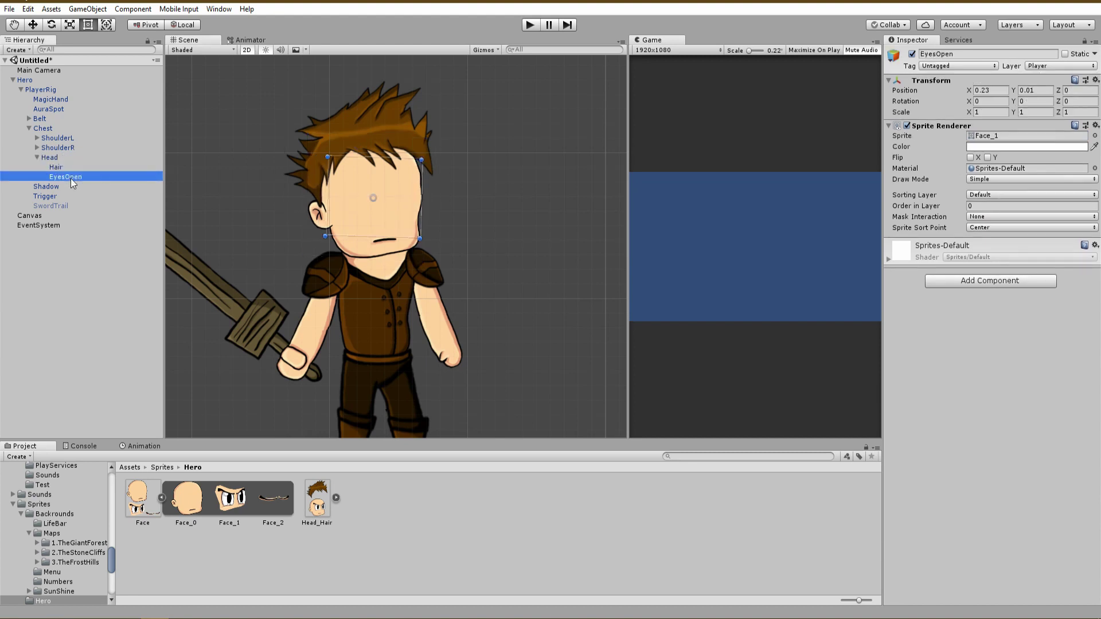
left_click(1009, 195)
left_click(1009, 245)
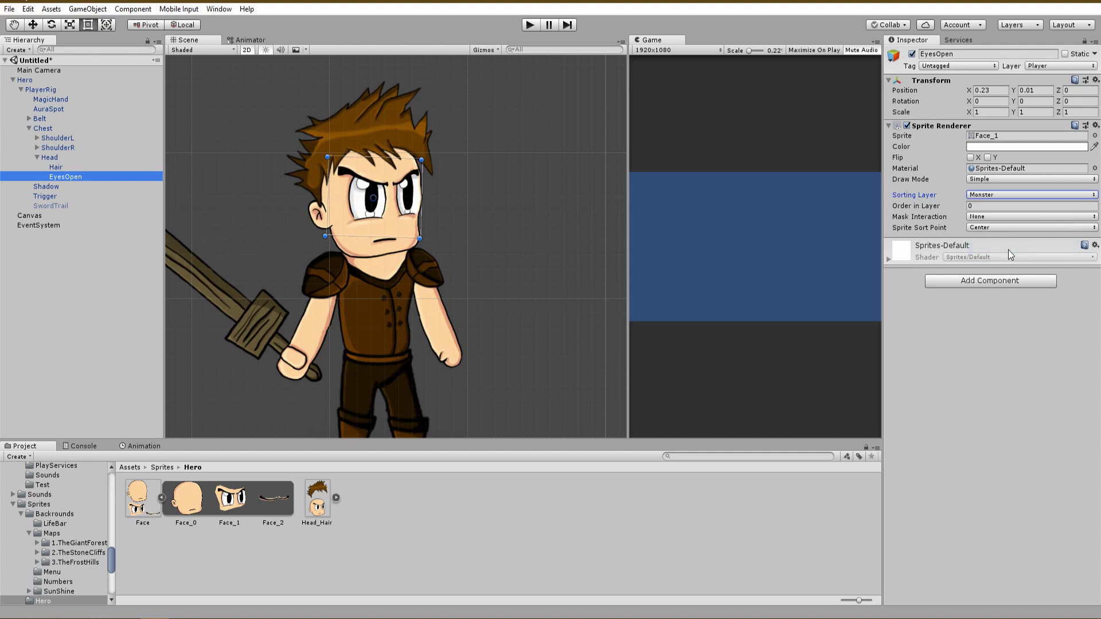
left_click(971, 205)
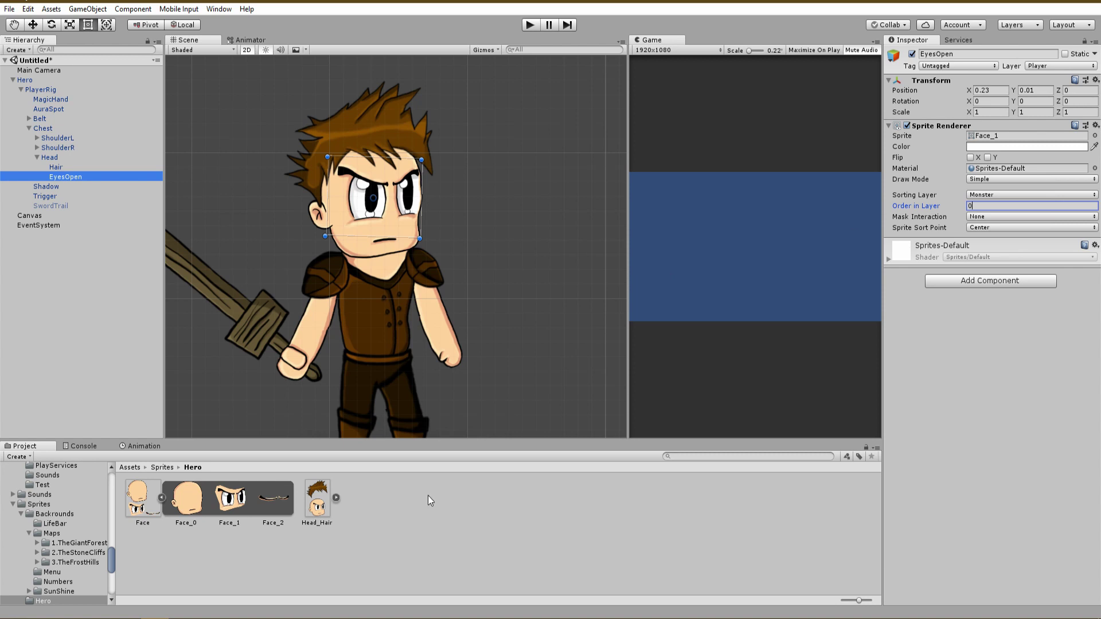
left_click(392, 486)
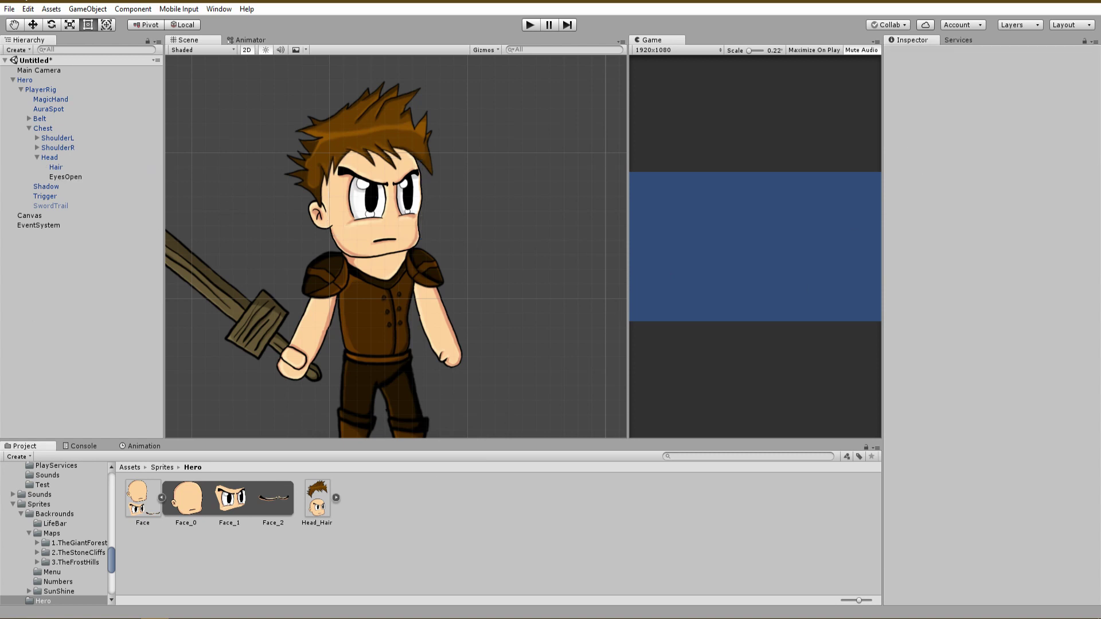
- Fine-tune the placement of EyesOpen on the face to about X 0.253, Y 0.003
double_click(108, 178)
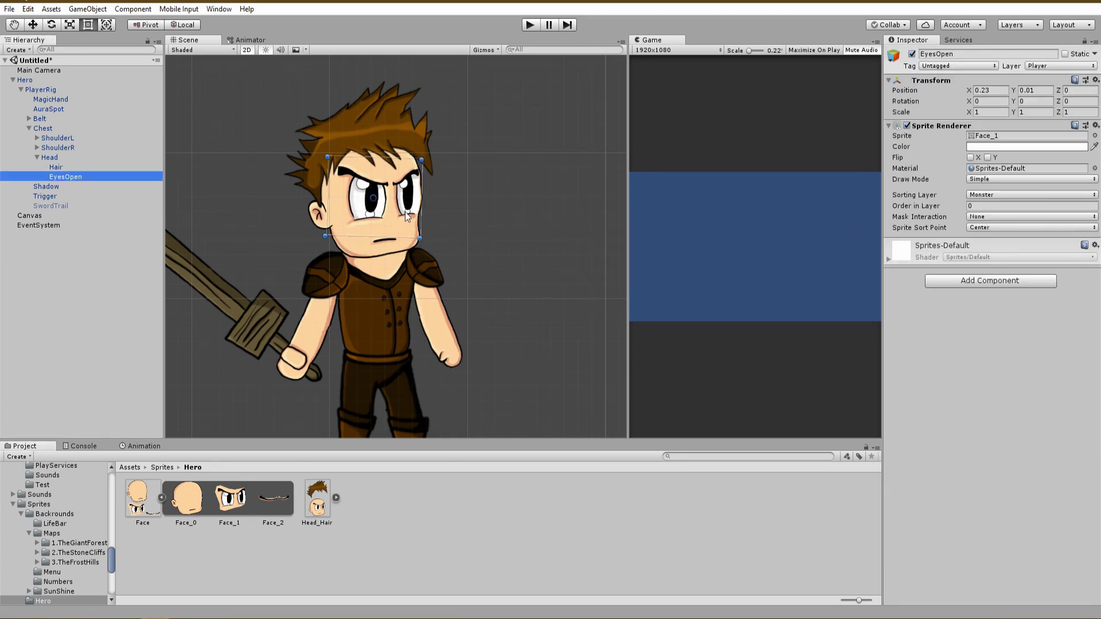
left_click_drag(416, 203, 418, 204)
scroll(405, 237, "down", 10)
left_click_drag(417, 252, 416, 251)
scroll(404, 213, "down", 3)
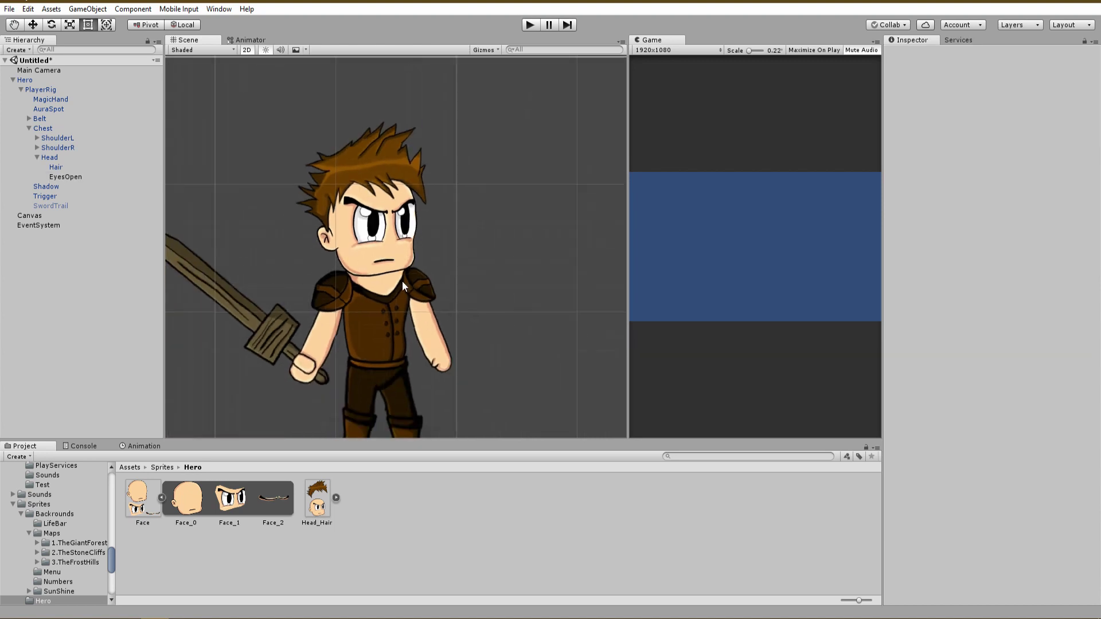
- Duplicate the EyesOpen object under Head and name the copy EyesClosed
key("ctrl+d")
key("F2")
type("EyesClosed")
key("Return")
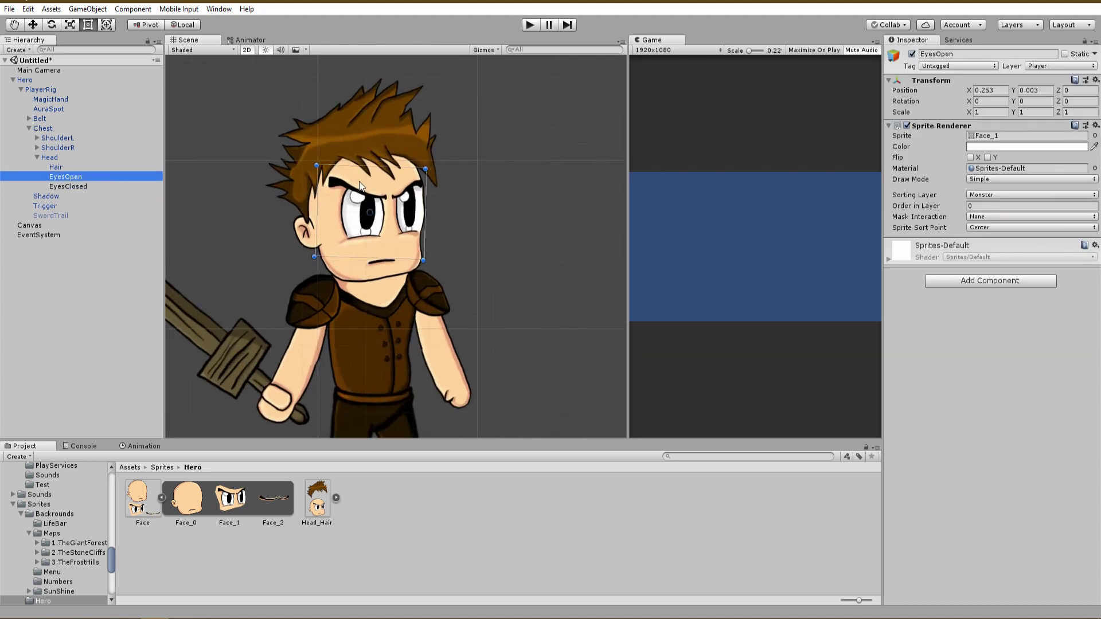
- Assign the Face_2 sprite to EyesClosed and move it over the face to about X 0.364, Y -0.384
left_click_drag(285, 512, 994, 141)
scroll(397, 232, "up", 3)
left_click_drag(403, 204, 407, 232)
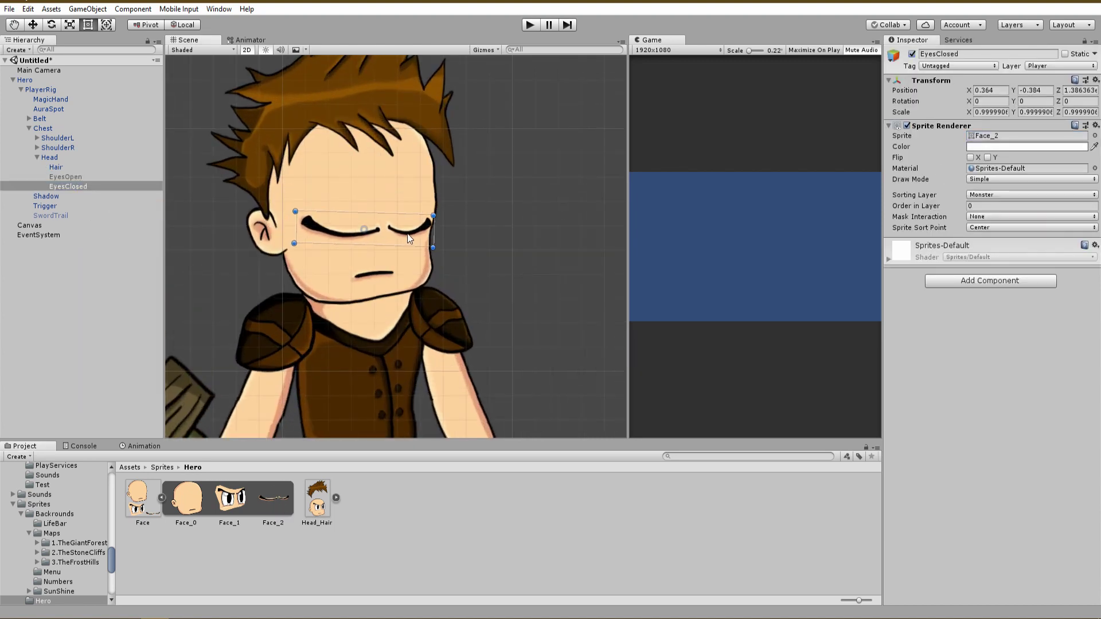
- Fine-tune the placement of EyesClosed against the open eyes to about X 0.318, Y -0.476, leaving EyesOpen active
left_click(65, 177)
left_click(68, 186)
key("w")
left_click_drag(363, 183, 363, 186)
left_click(66, 177)
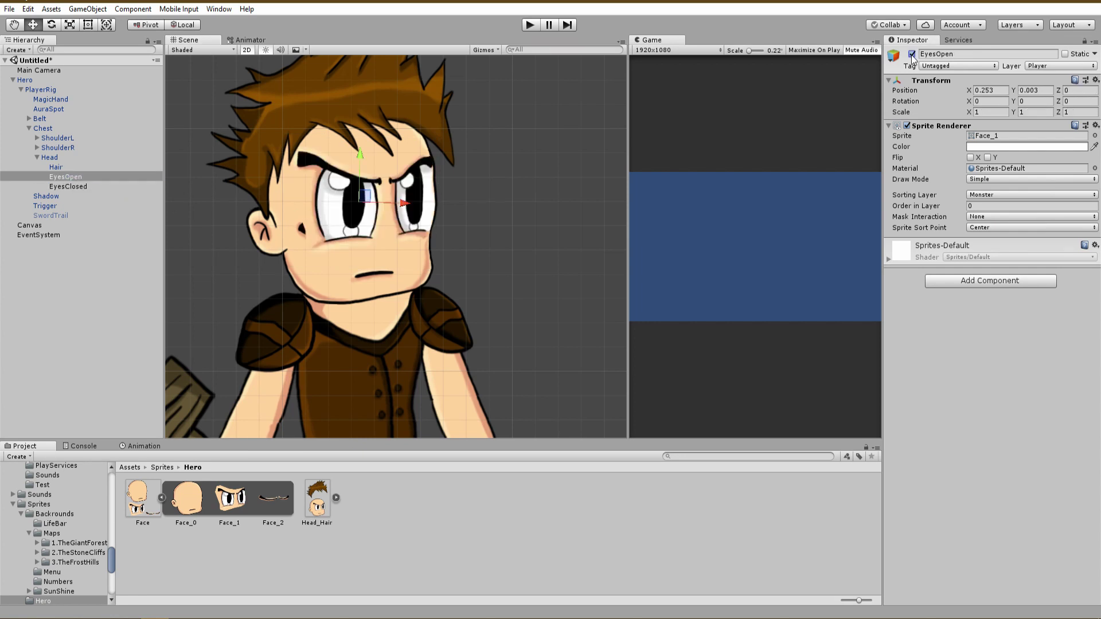
- Create a new animation clip named Blink_anim in the Assets/Animations/Hero folder
left_click(140, 446)
left_click(113, 466)
left_click(86, 467)
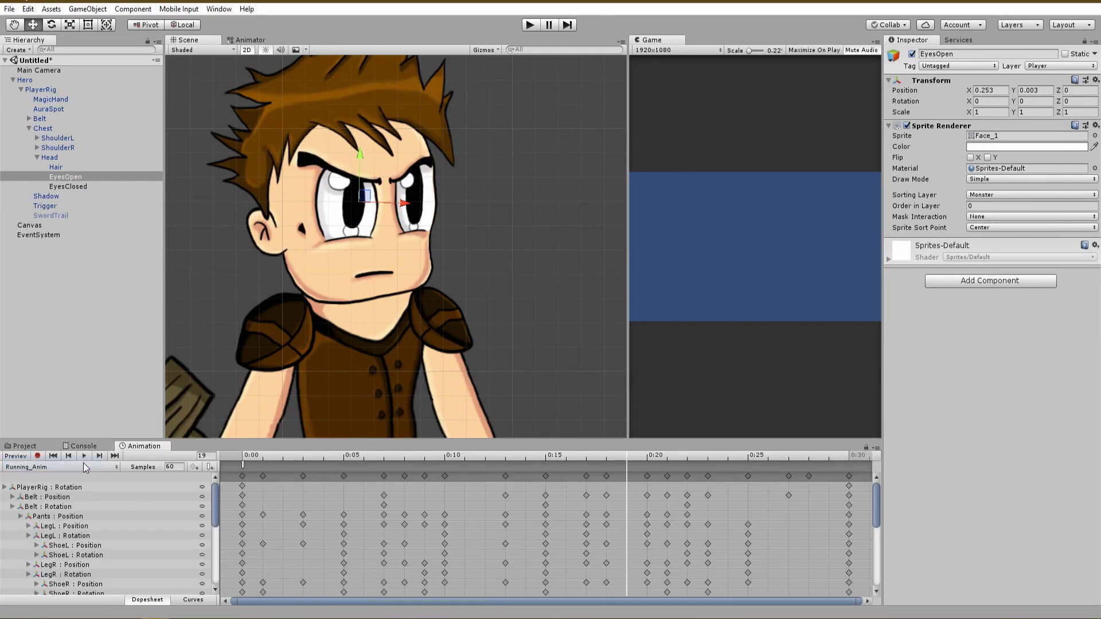
left_click(286, 43)
double_click(158, 97)
left_click(145, 103)
double_click(143, 101)
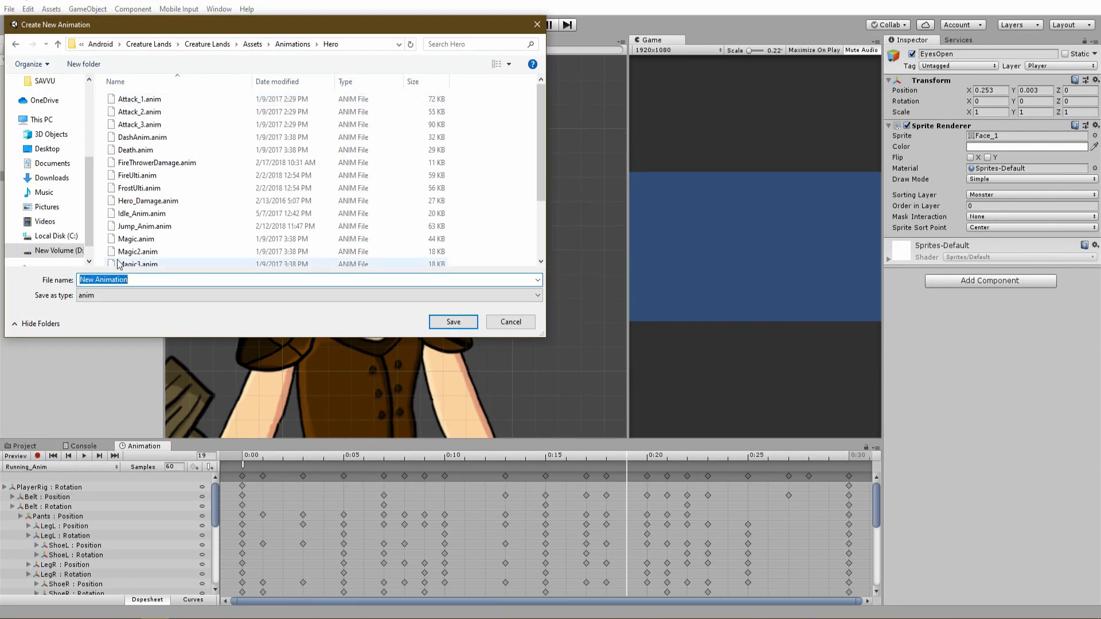
type("Blink_anim")
left_click(453, 322)
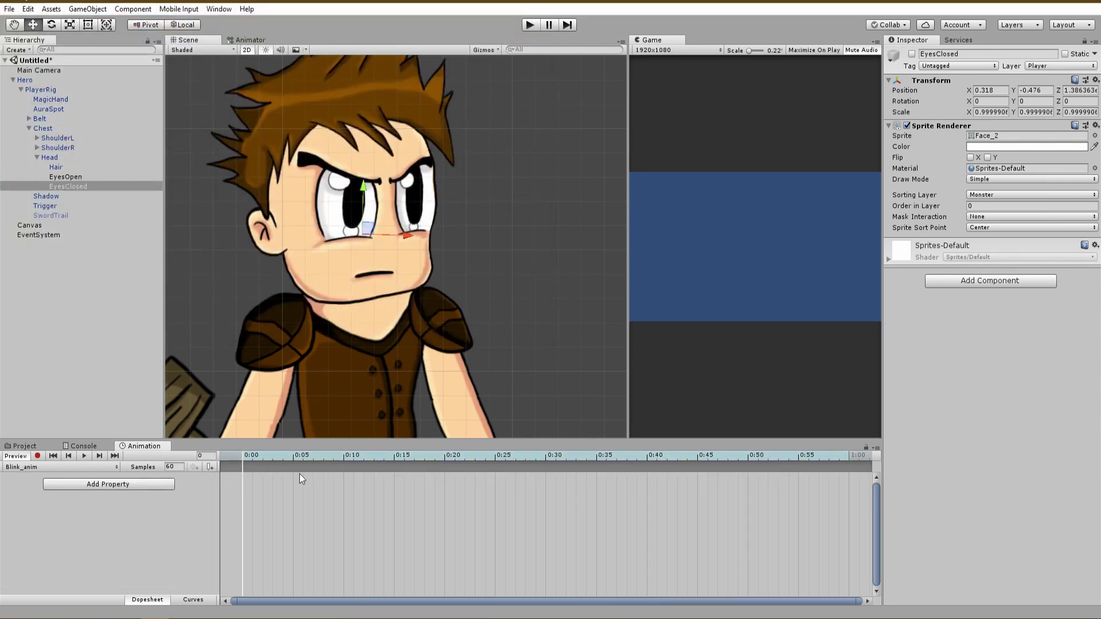
- Record keyframes at 1:00 in Blink_anim that activate EyesClosed and deactivate EyesOpen
left_click(37, 456)
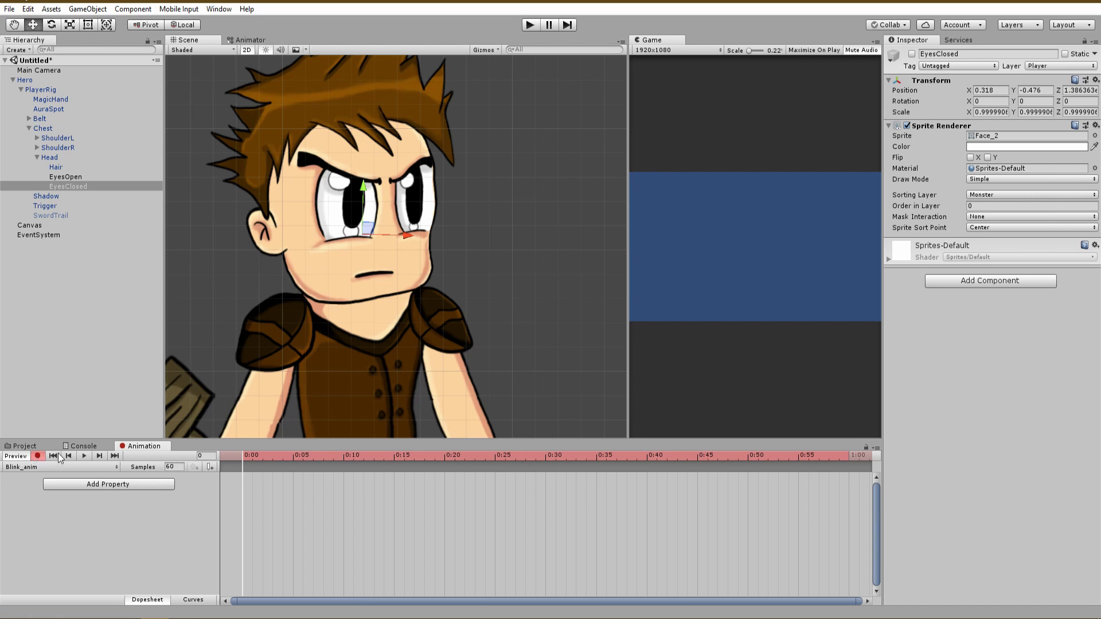
left_click(848, 458)
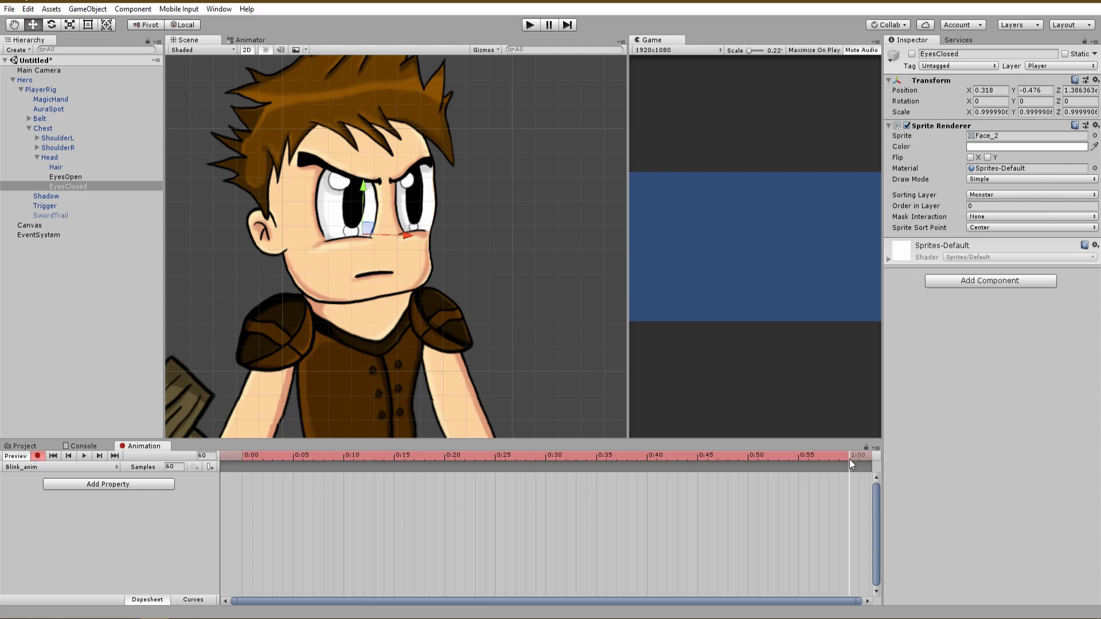
left_click(912, 54)
left_click(141, 178)
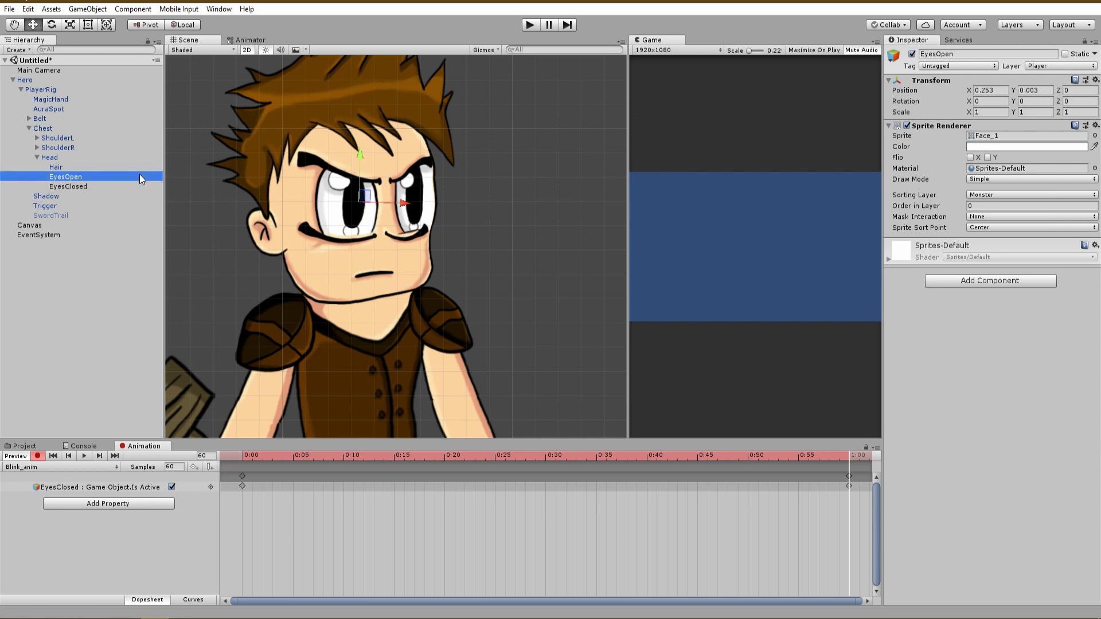
left_click(912, 54)
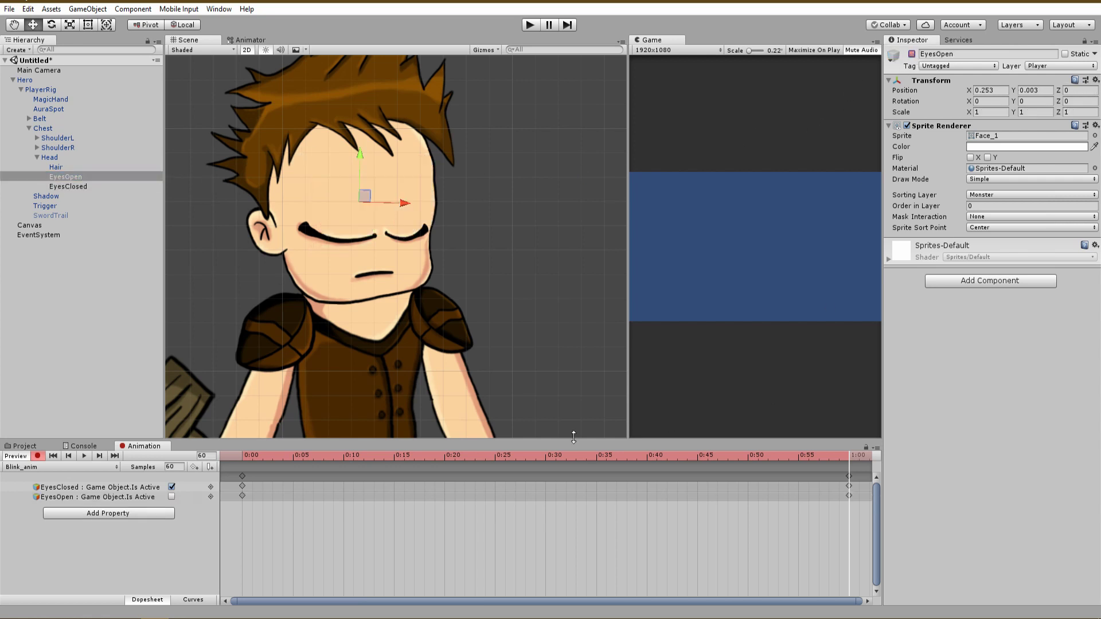
- Preview the blink clip and set its sample rate to 20
left_click_drag(238, 463, 847, 461)
left_click(83, 456)
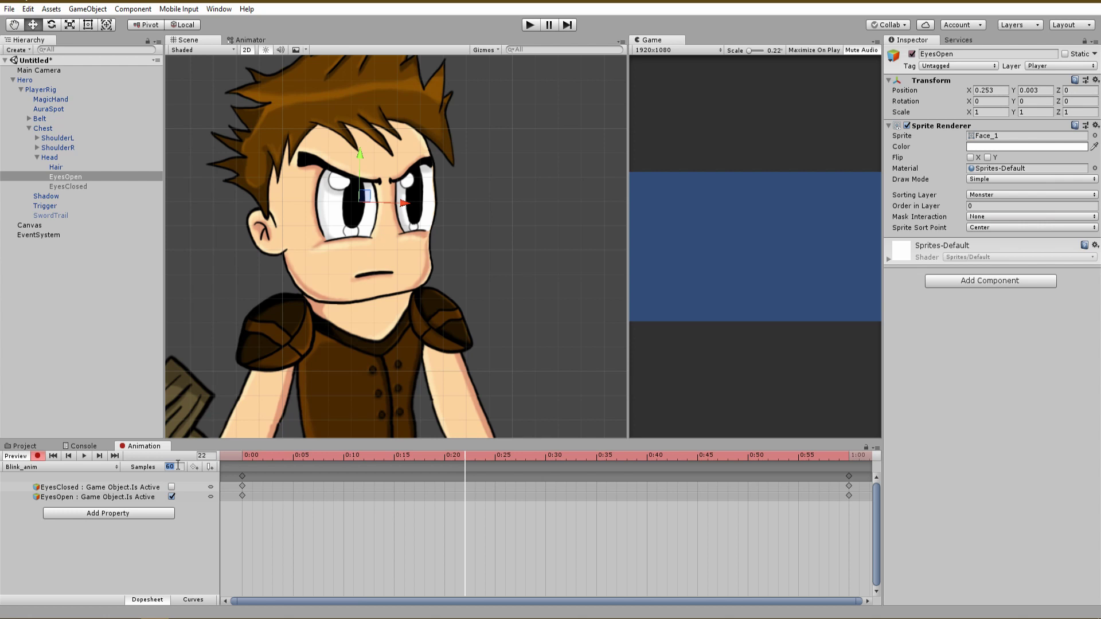
key("Return")
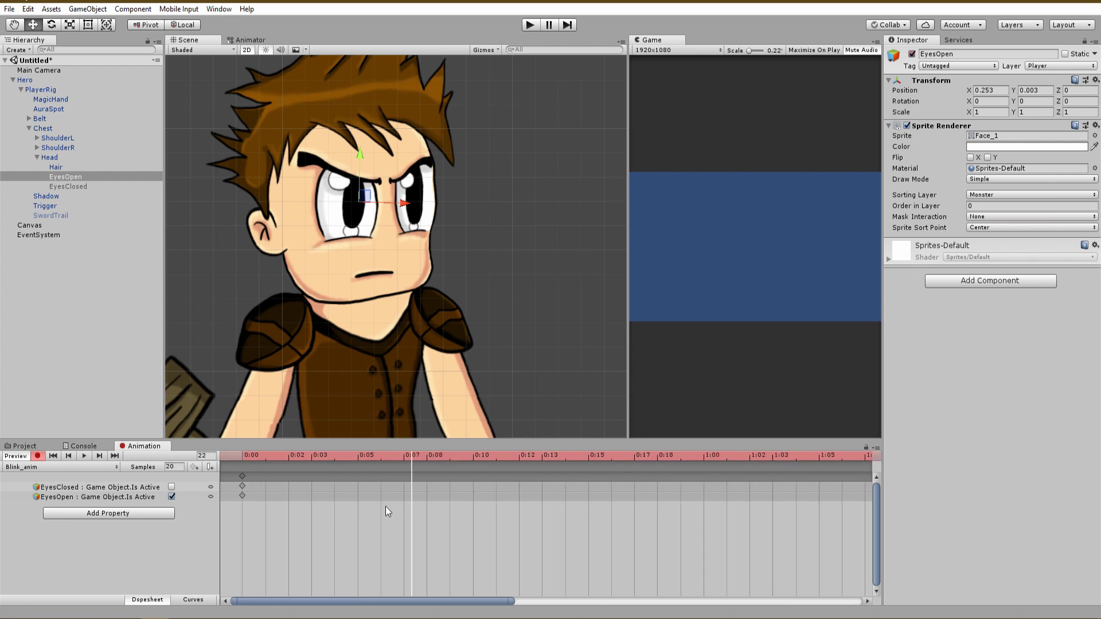
left_click_drag(632, 457, 676, 463)
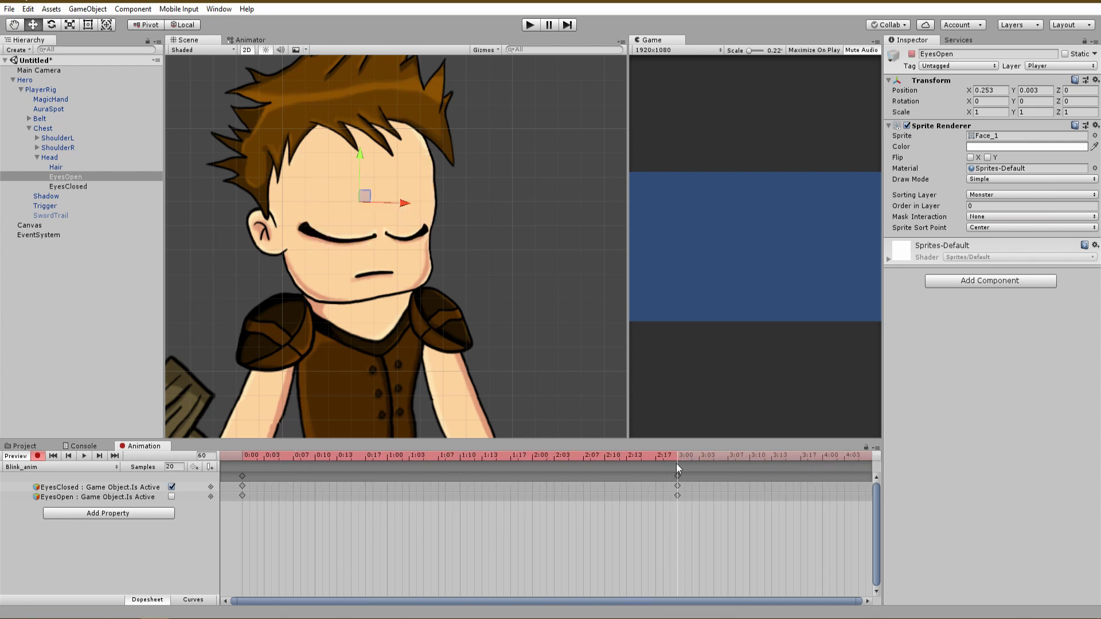
- Copy the EyesClosed and EyesOpen keyframes at 3:00 and paste them at 2:17
left_click(677, 476)
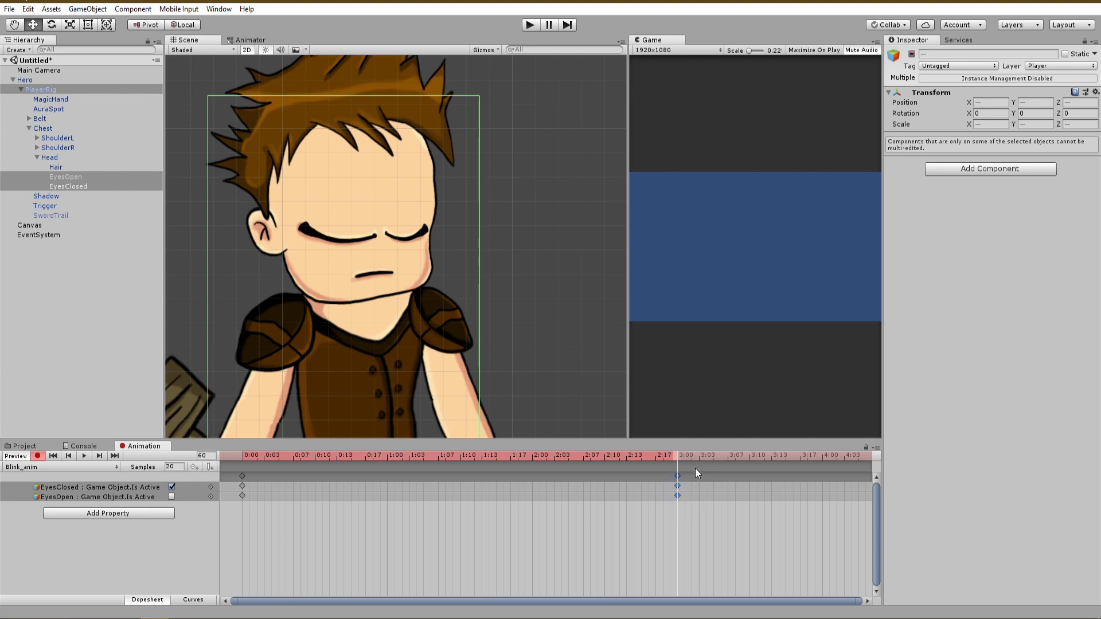
left_click(657, 455)
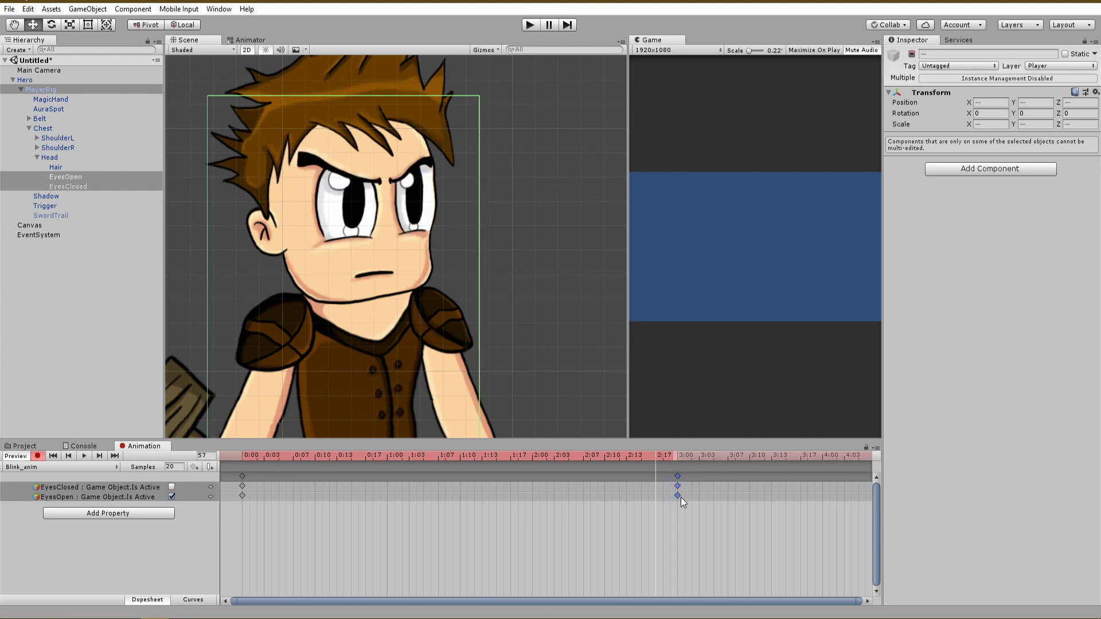
key("ctrl+v")
- Play Blink_anim from the start to check the blink timing, and turn off keyframe recording
mouse_move(657, 456)
left_mouse_down()
mouse_move(675, 455)
mouse_move(648, 453)
left_mouse_up()
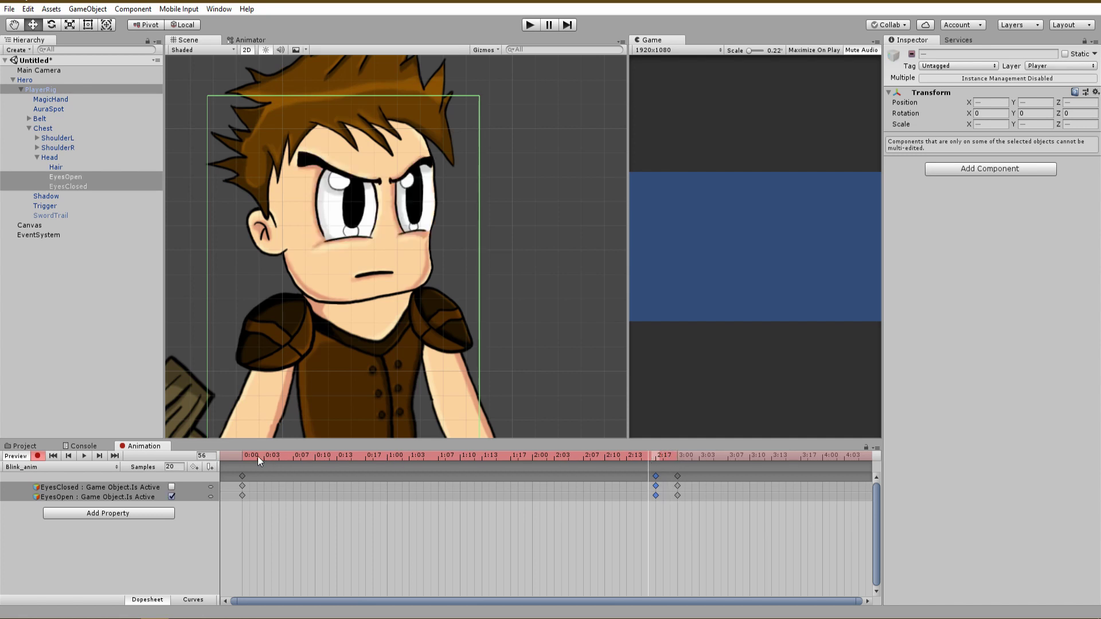
left_click_drag(257, 455, 245, 455)
left_click(84, 456)
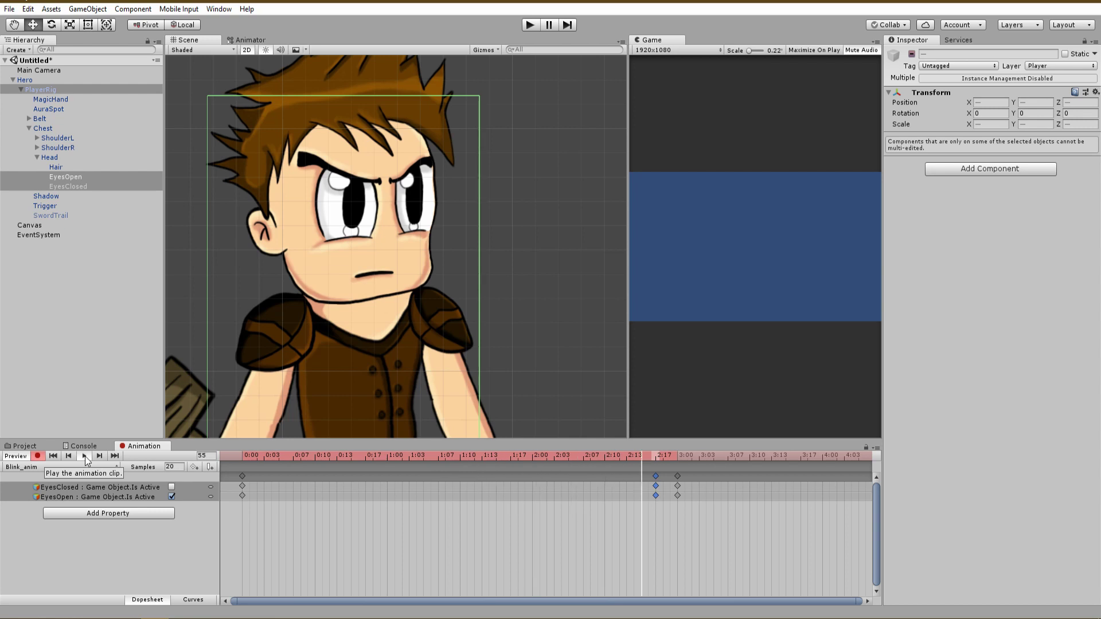
left_click(84, 456)
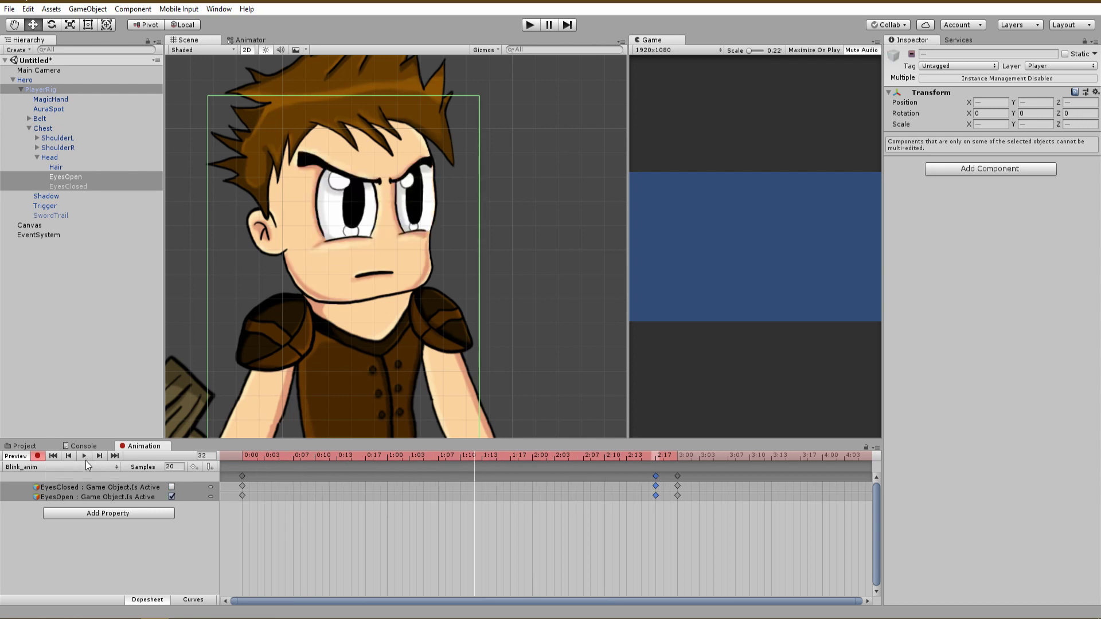
left_click(39, 455)
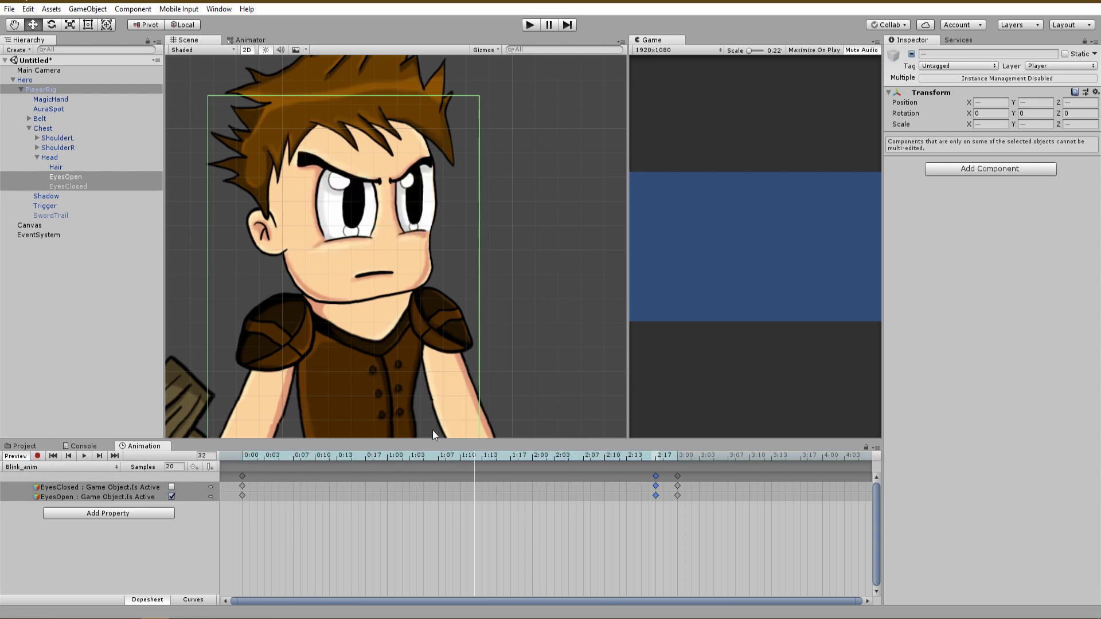
- Open the Animator graph of PlayerRig and examine the states and transitions on the Base Layer
left_click(58, 90)
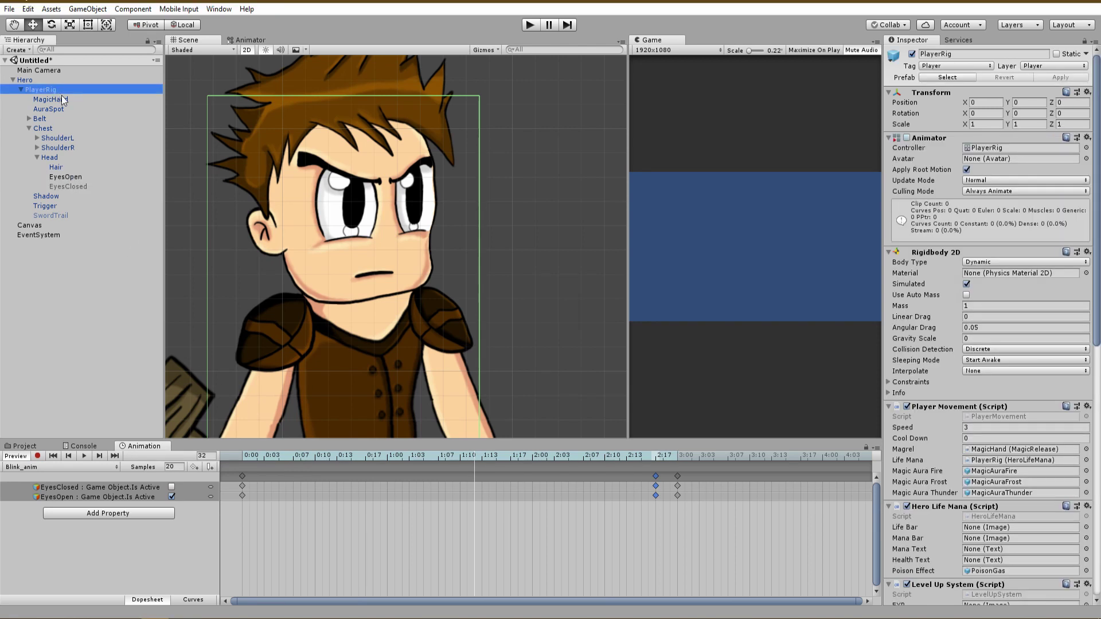
left_click(249, 40)
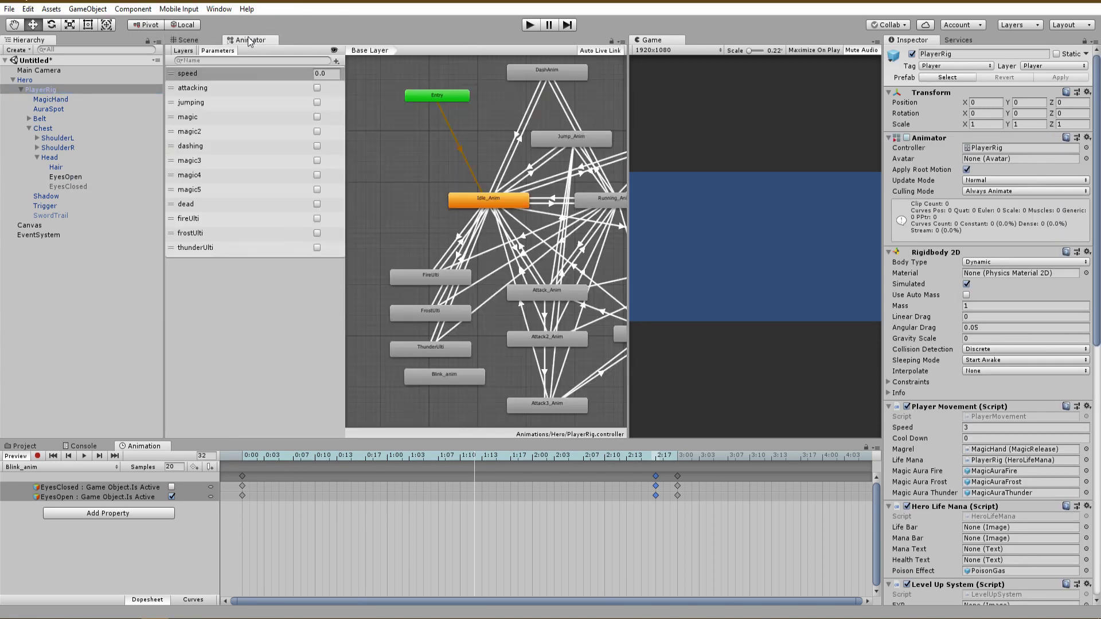
right_click(494, 233)
left_click(567, 305)
scroll(576, 314, "down", 2)
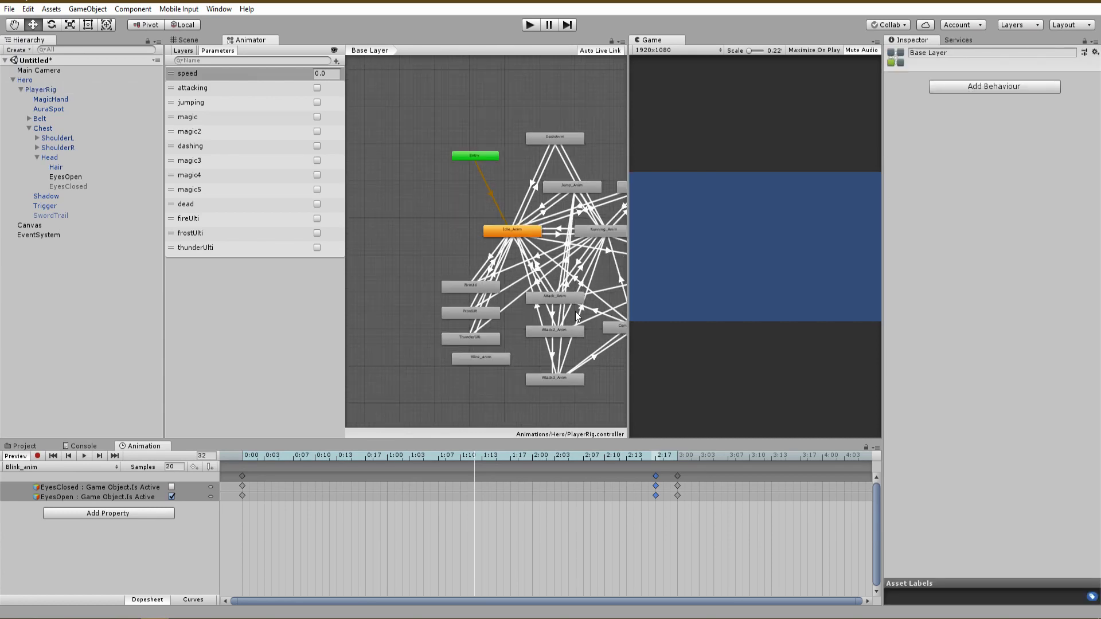
scroll(603, 292, "up", 3)
scroll(510, 271, "down", 6)
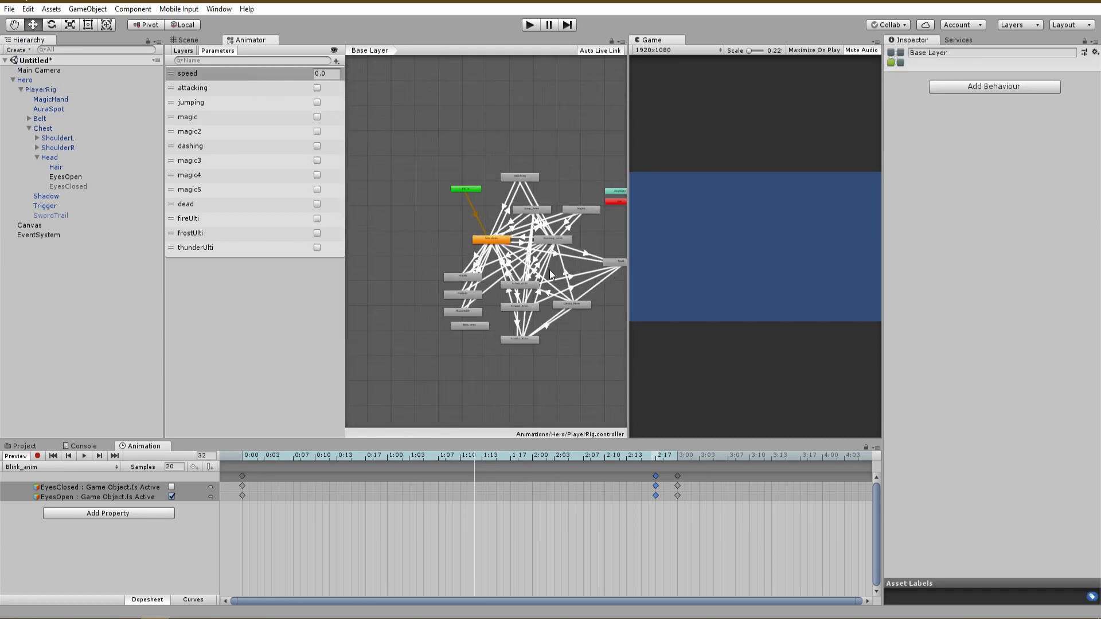
scroll(601, 274, "up", 3)
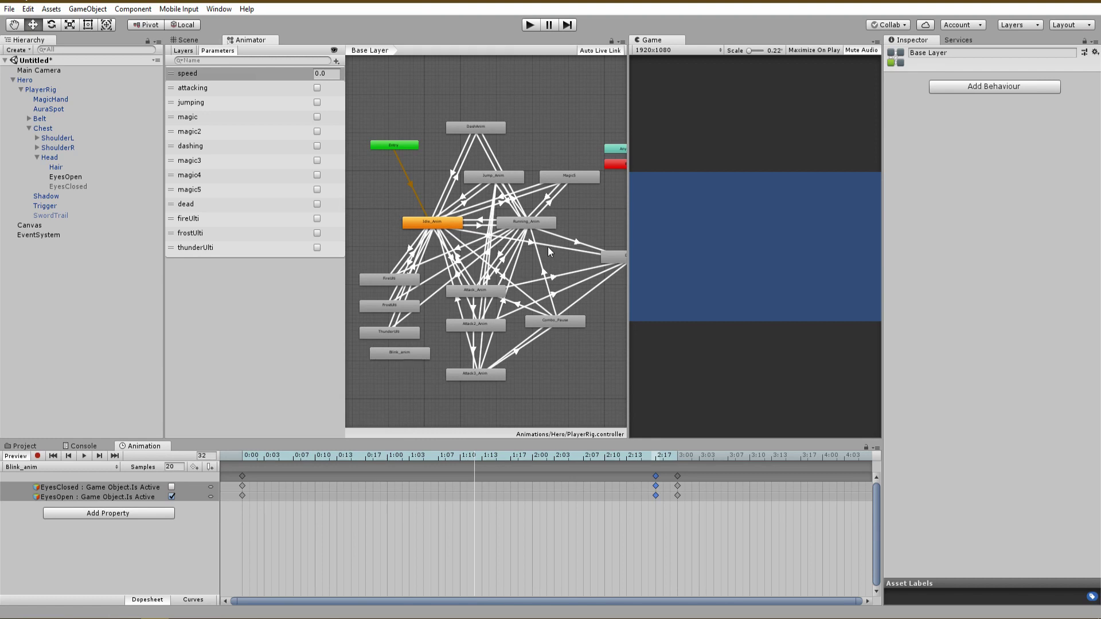
- Add a new Animator layer named Blink Layer to the PlayerRig controller
left_click(183, 50)
left_click(335, 61)
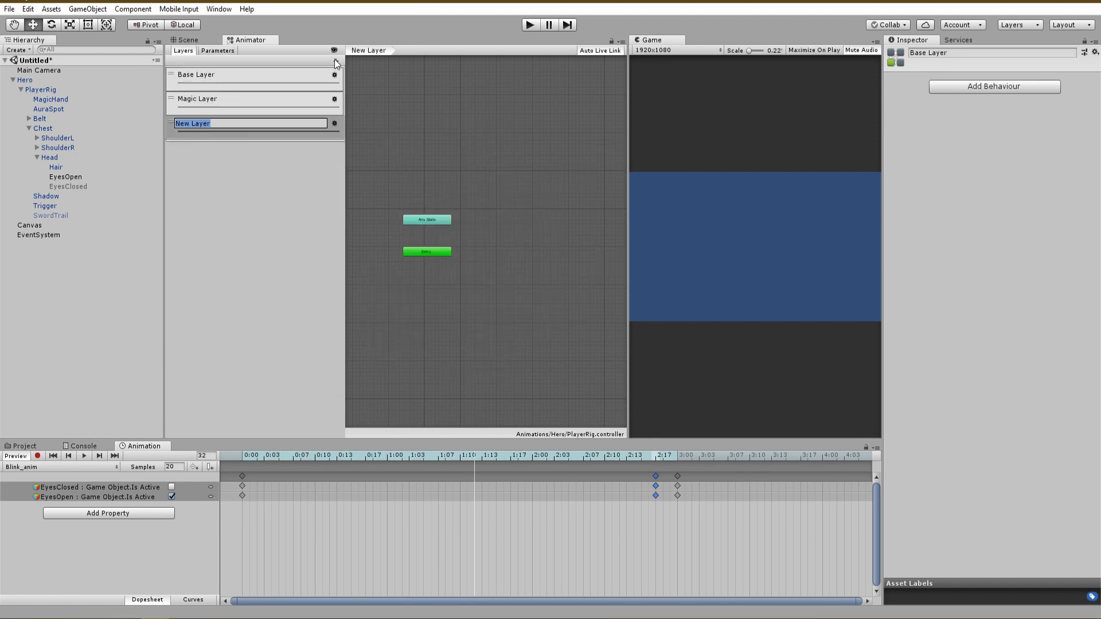
type("Blink Layer")
key("Return")
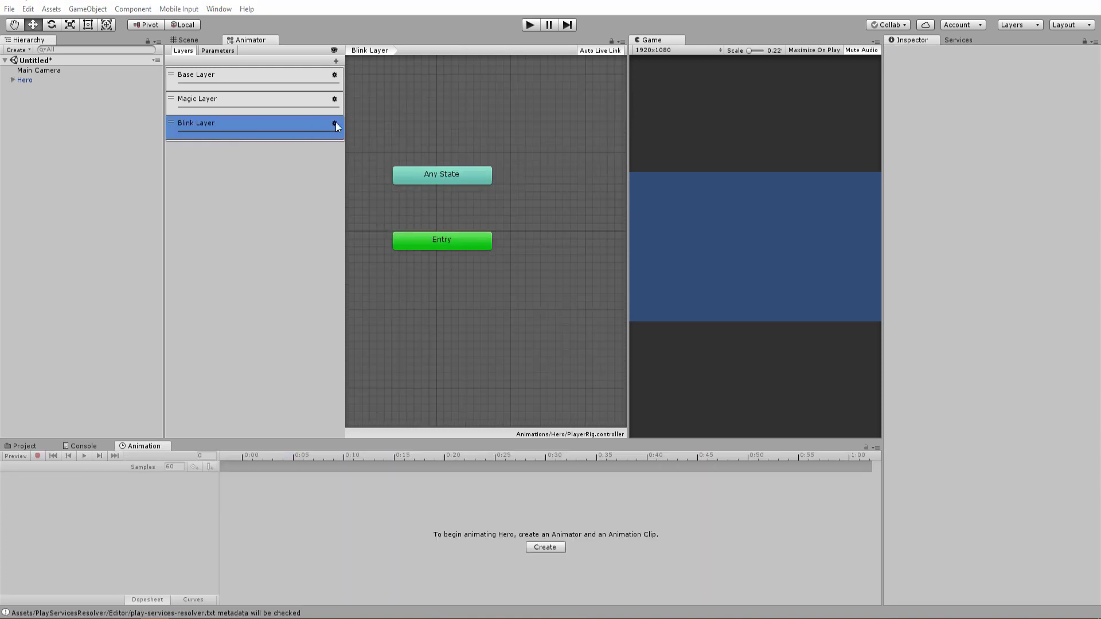
- Set the weight of Blink Layer to 1
left_click(334, 122)
left_click_drag(409, 125, 460, 126)
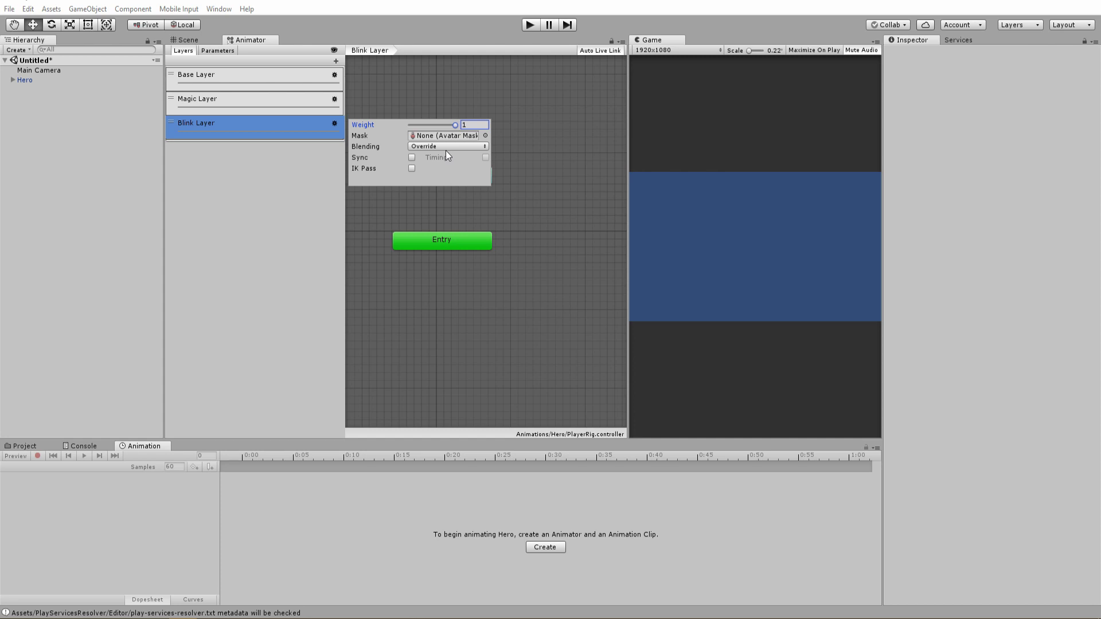
left_click(347, 183)
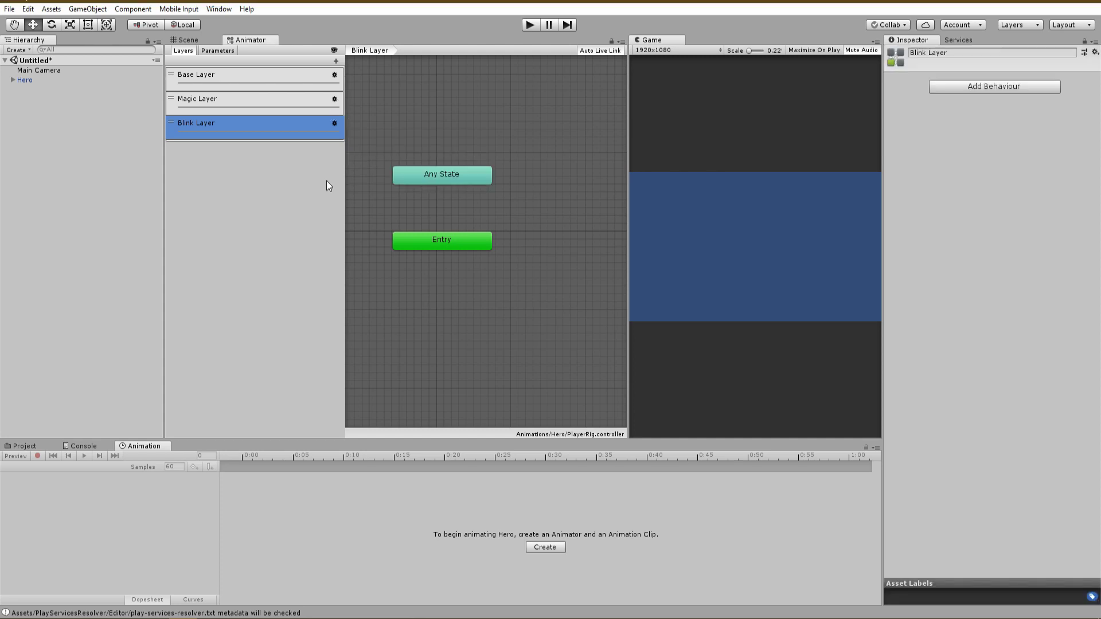
- Create an empty state in Blink Layer and place it below Entry
right_click(432, 285)
mouse_move(459, 294)
left_click(585, 292)
left_click_drag(528, 308, 486, 337)
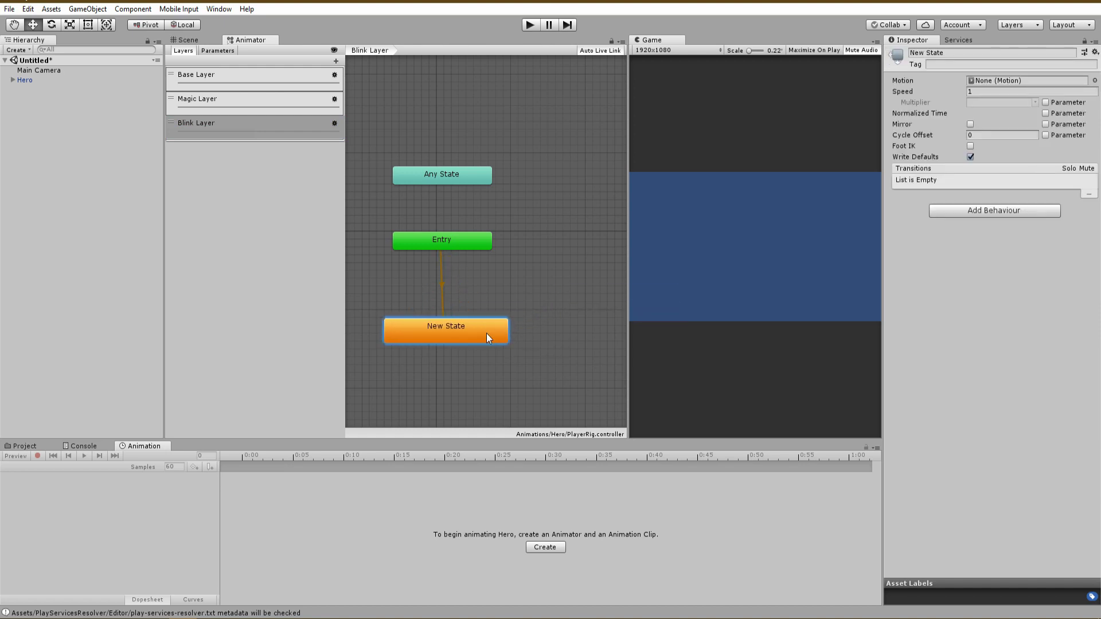
- Assign Blink_anim as the new state's motion and rename the state to Blink
left_click(1094, 81)
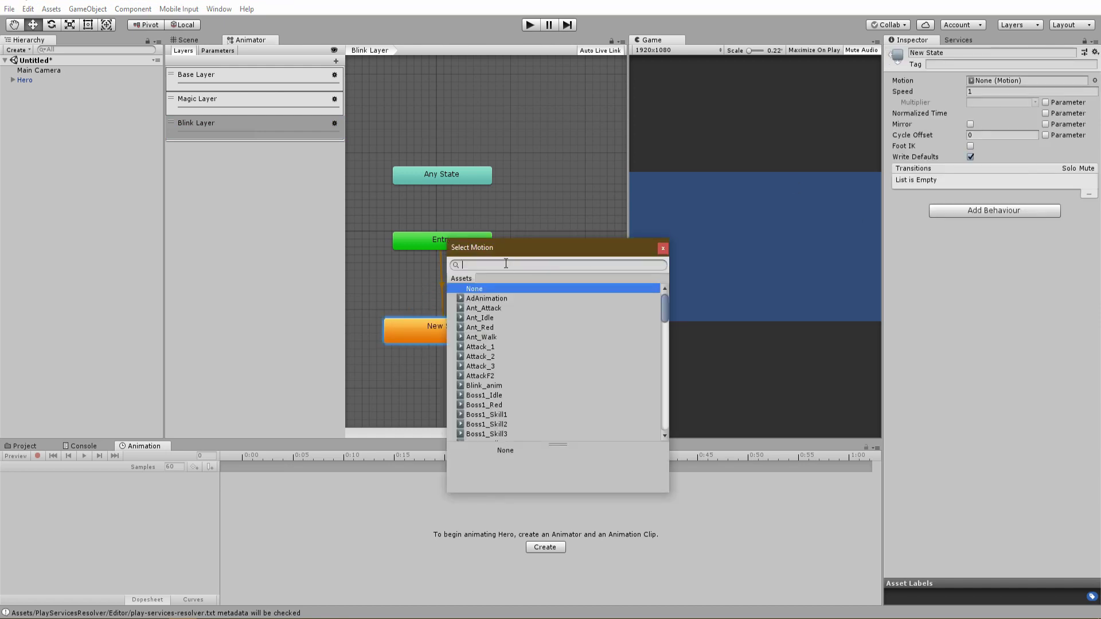
type("bli")
double_click(475, 299)
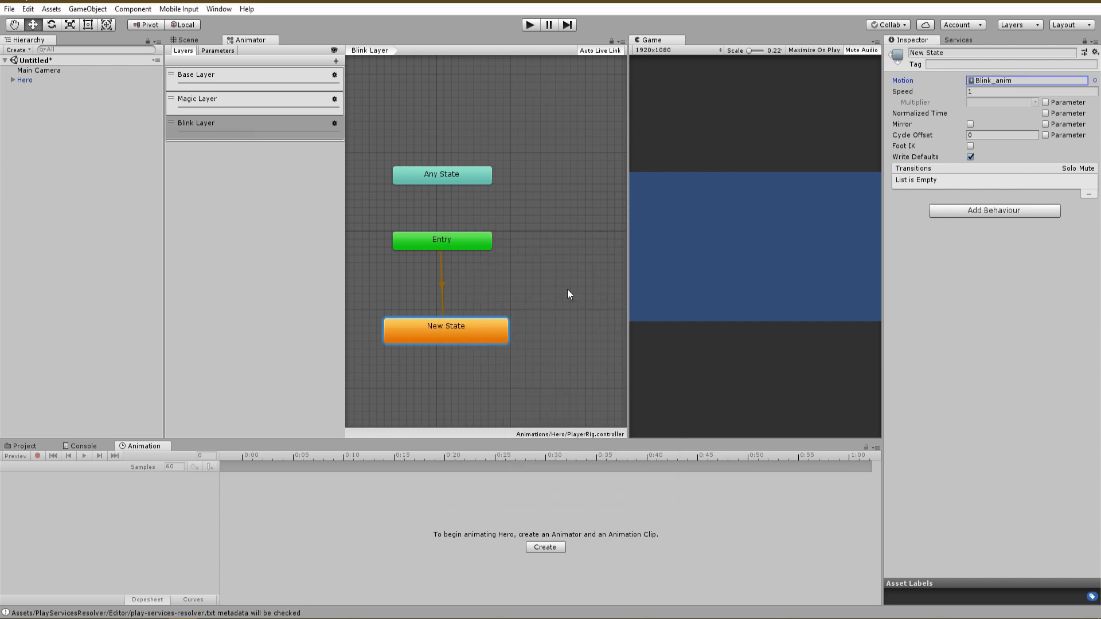
left_click_drag(482, 328, 474, 320)
left_click(940, 52)
type("Blink")
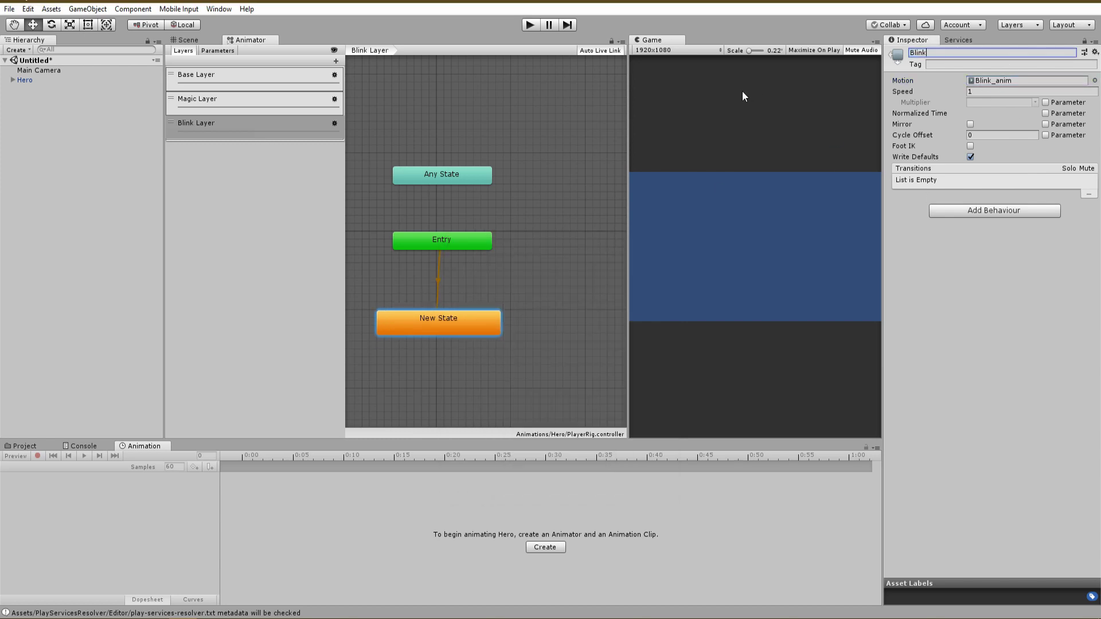
key("Return")
- Check the looping options of the Blink_anim clip and return to the hero in the Scene view
left_click(1026, 80)
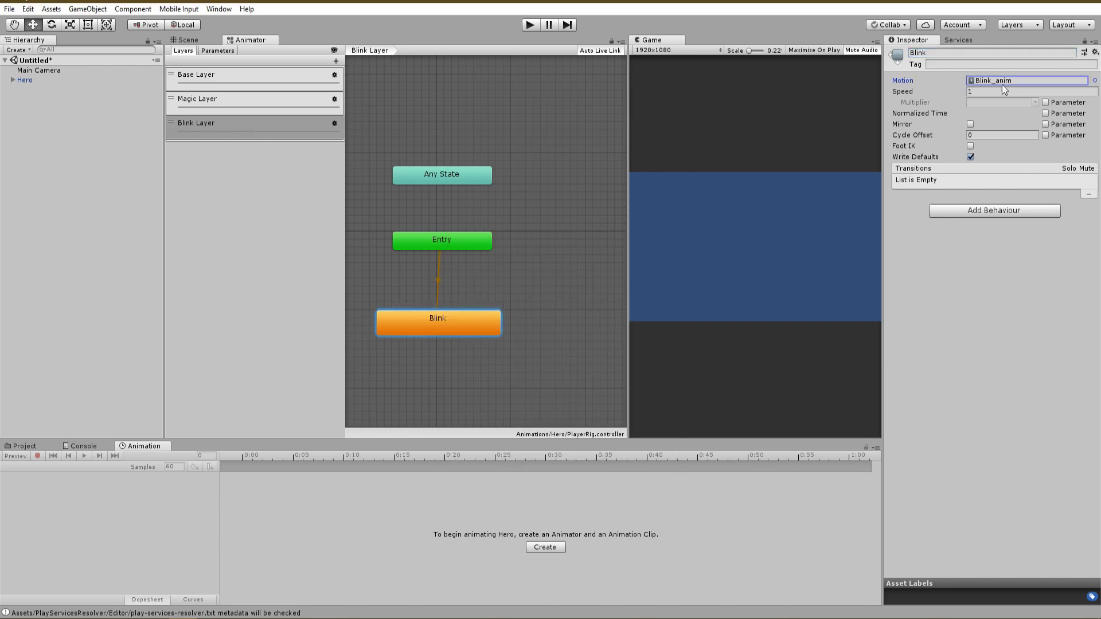
left_click(277, 500)
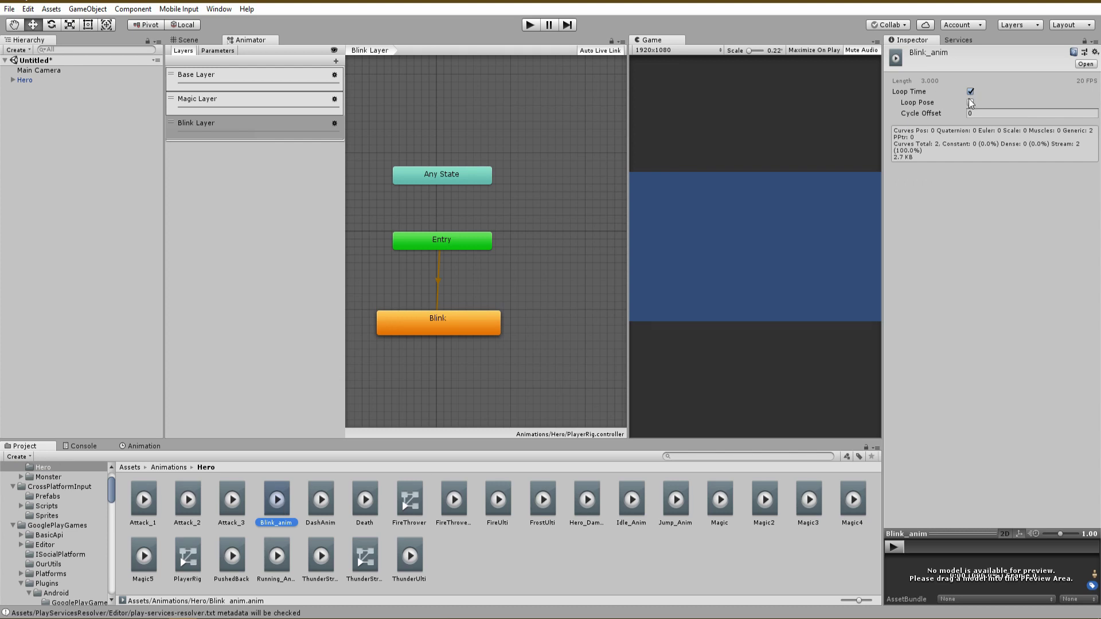
left_click_drag(480, 329, 484, 329)
left_click(187, 39)
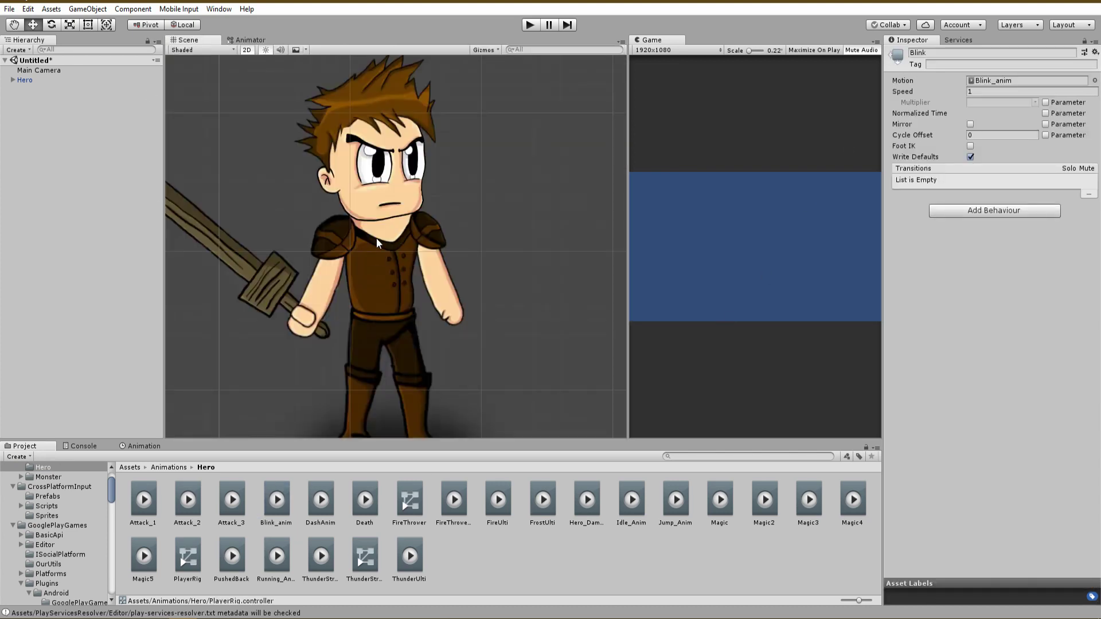
scroll(376, 238, "down", 5)
left_click_drag(347, 253, 385, 253)
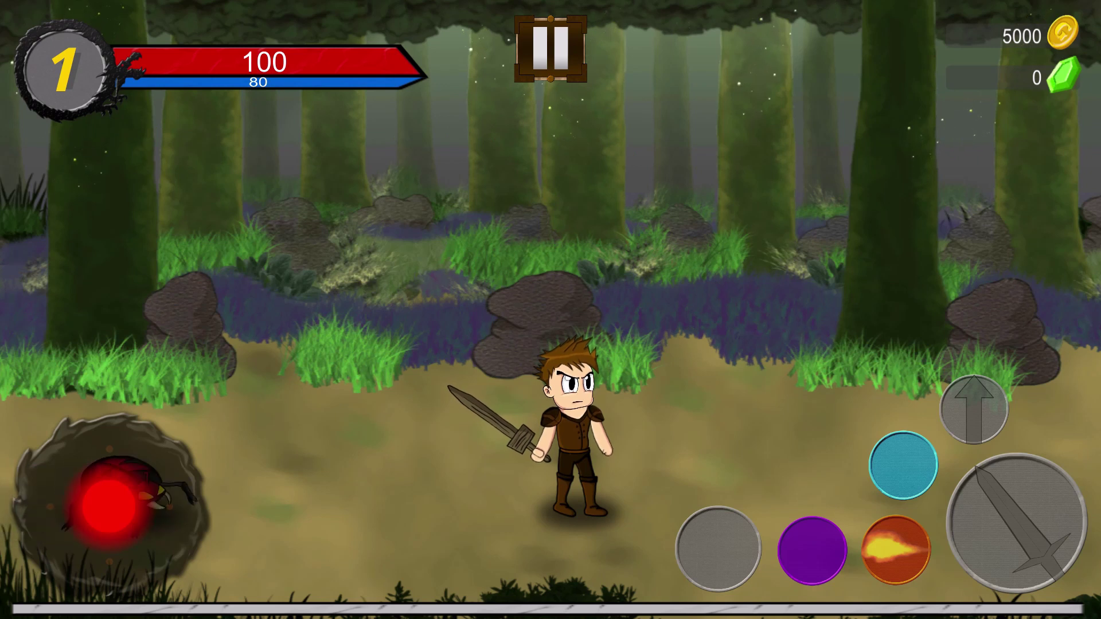
- Test the blink in the running game by moving the hero and attacking with the sword
left_click_drag(109, 506, 86, 510)
left_click(1016, 522)
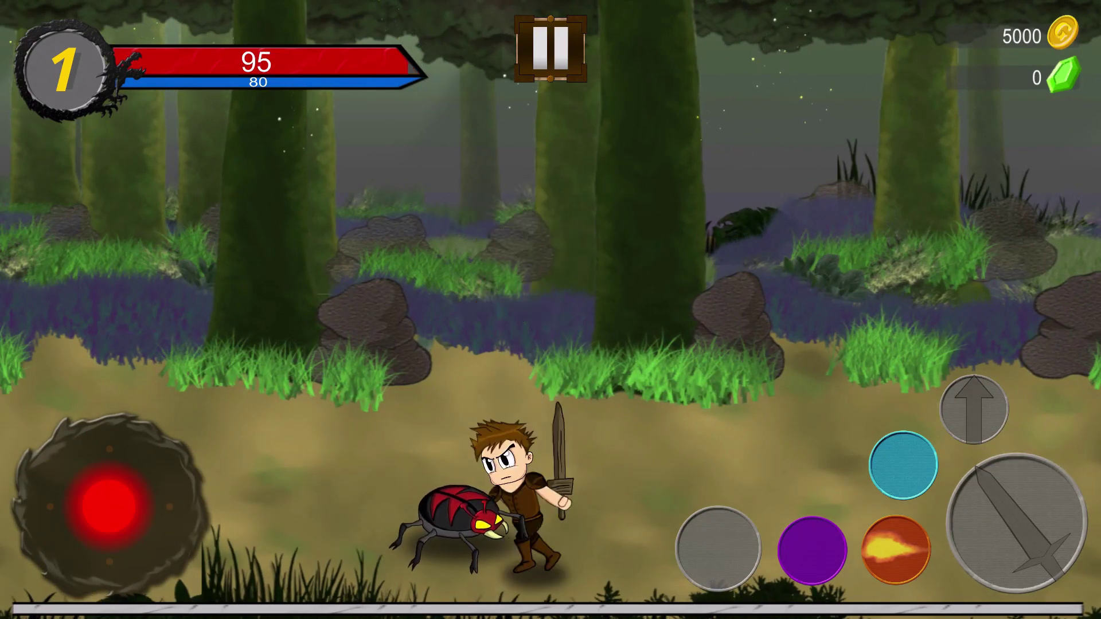
left_click_drag(109, 505, 81, 511)
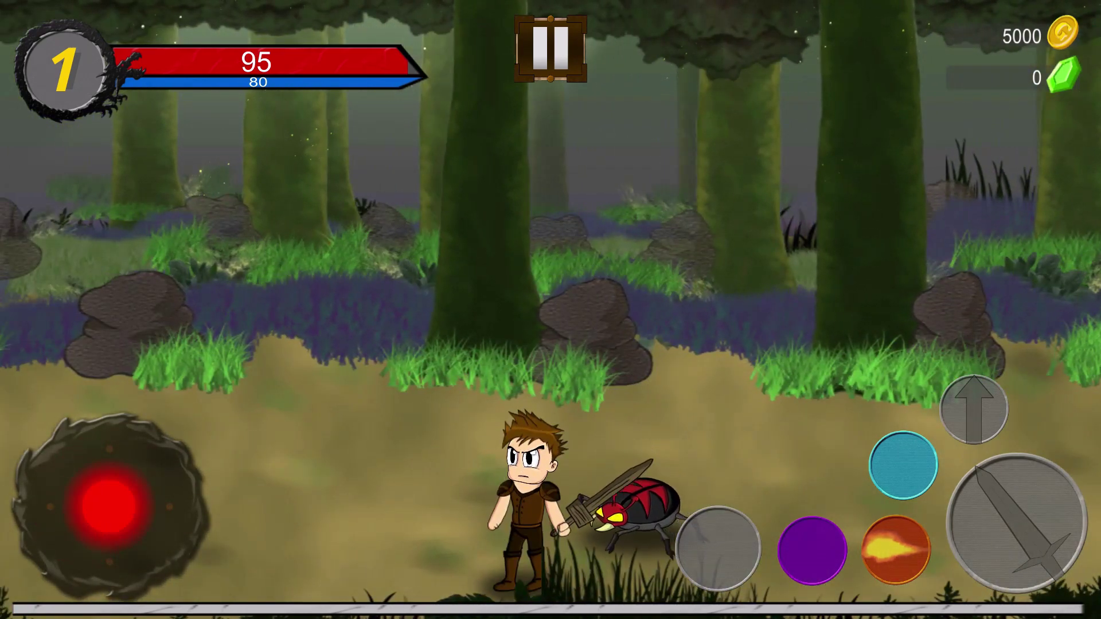